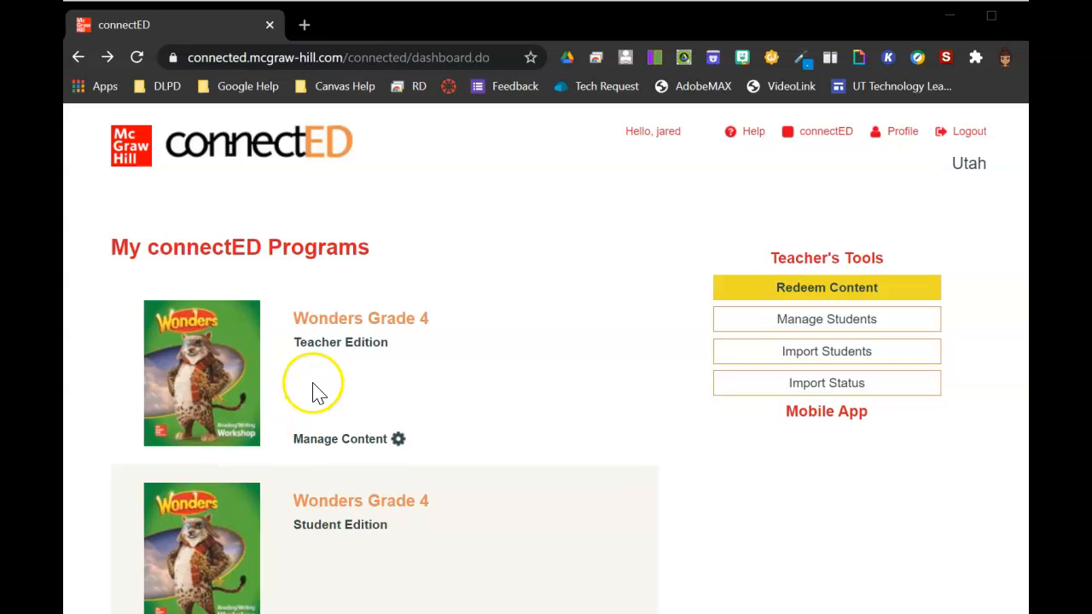
# Step: Open the Wonders Grade 4 Teacher Edition, expanding its Whole Group Reading lessons and the options for the (B) Reproducibles weekly printable
pyautogui.click(357, 328)
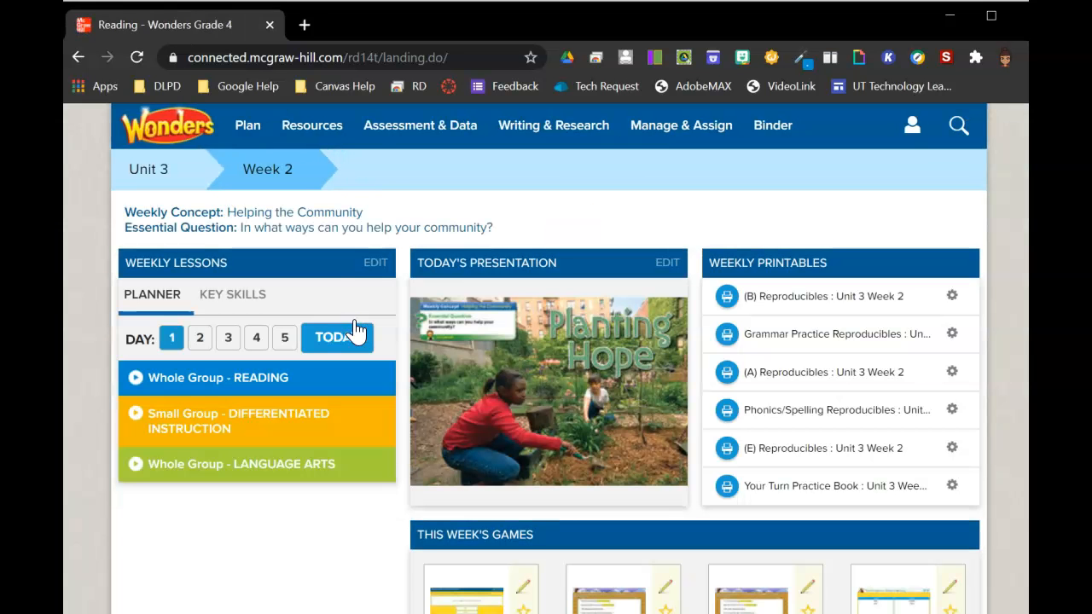
pyautogui.click(249, 128)
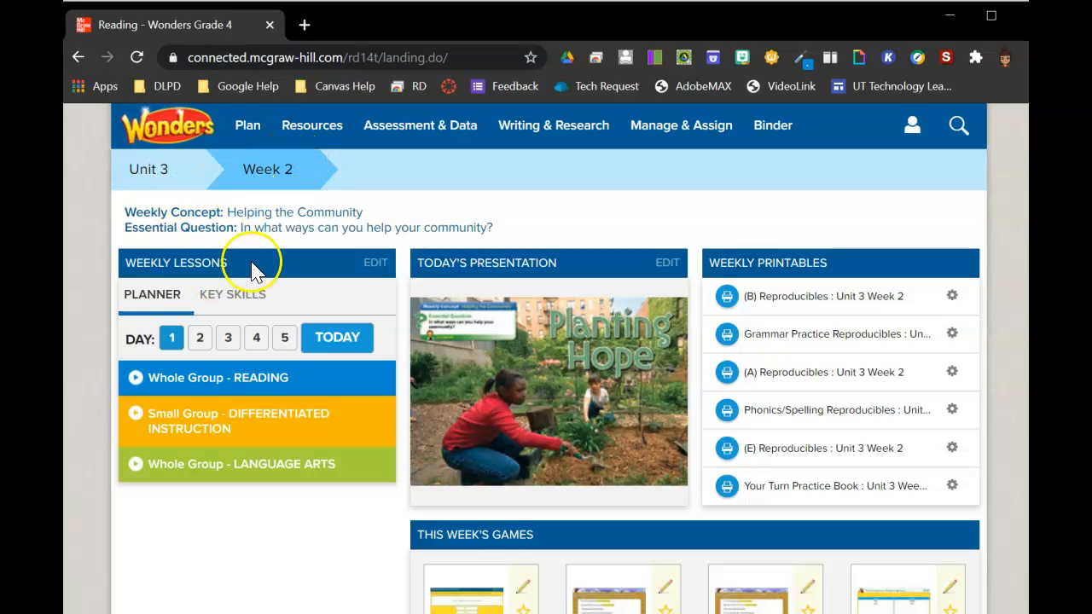
pyautogui.click(227, 384)
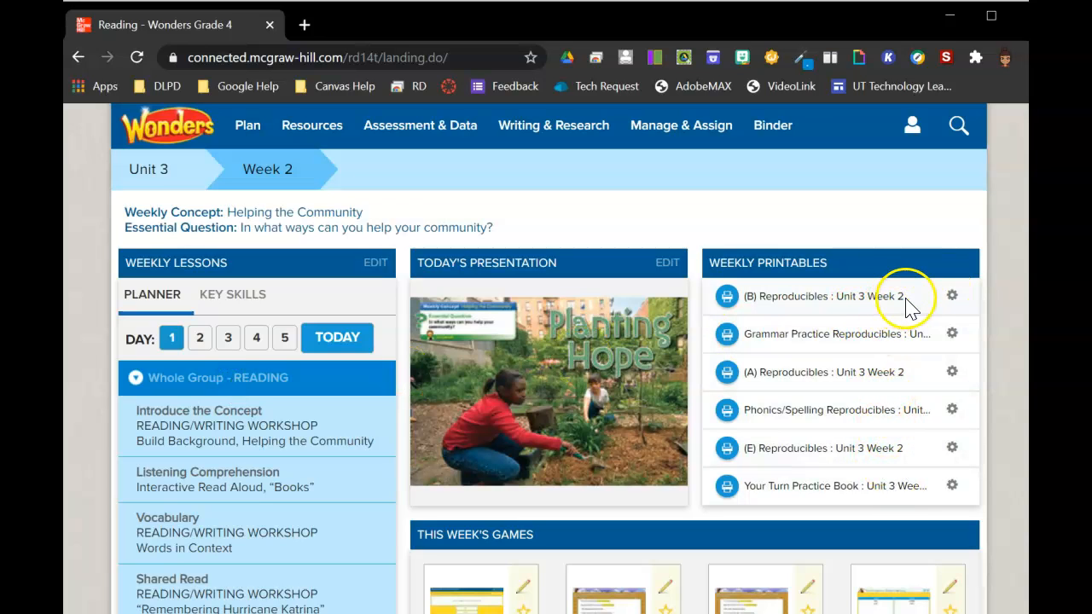
pyautogui.click(952, 296)
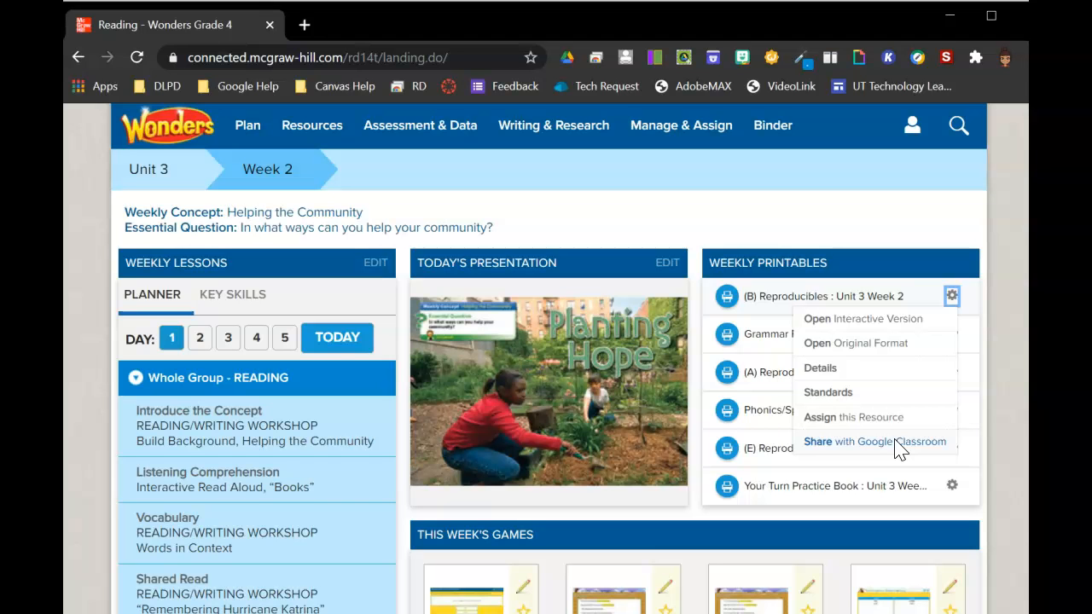
# Step: Open the Silent Letters: Assess Prior Knowledge spelling lesson under Whole Group Language Arts and check the sharing options of its word sort activity
pyautogui.scroll(-3, 300, 414)
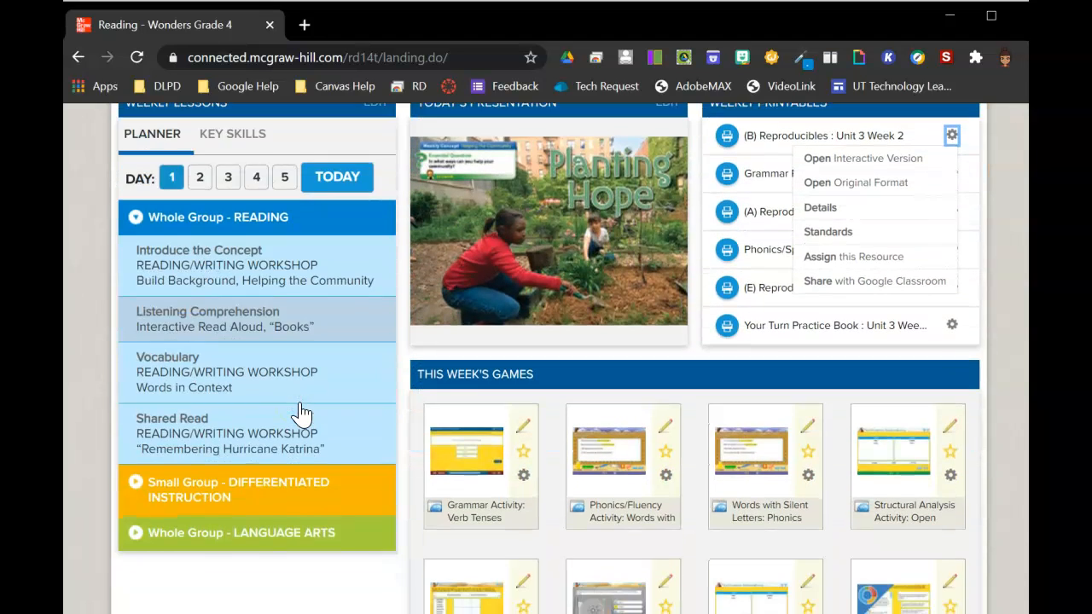
pyautogui.click(261, 525)
pyautogui.scroll(-2, 314, 480)
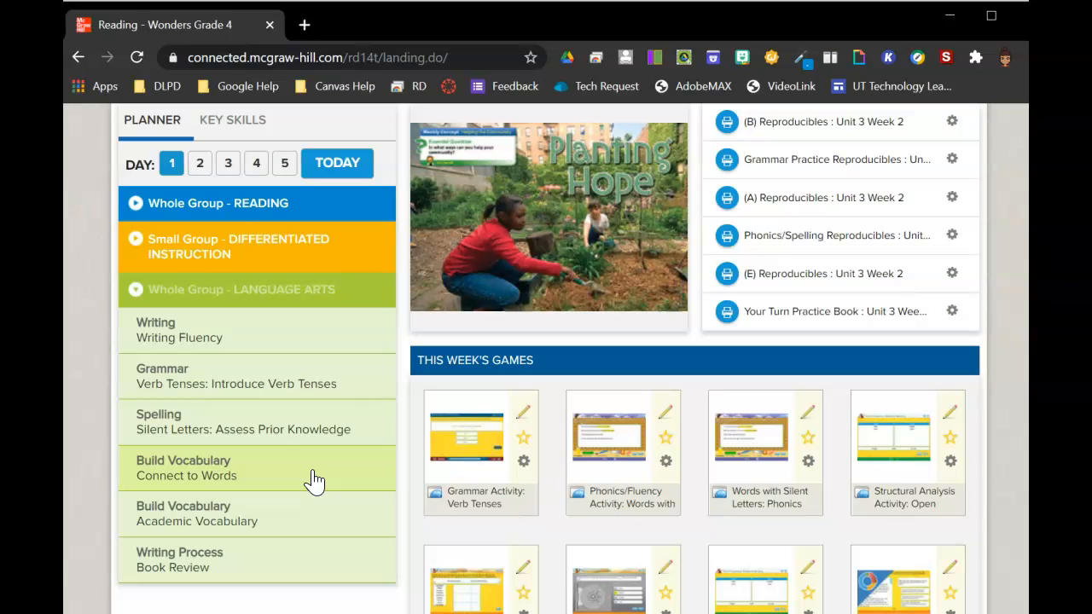
pyautogui.click(325, 418)
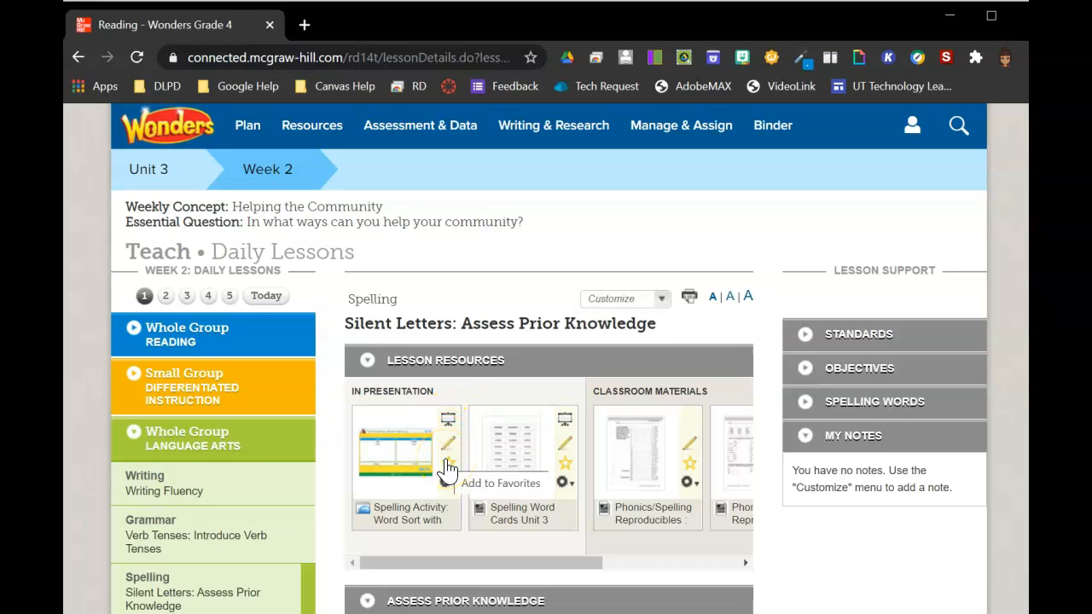
pyautogui.click(447, 485)
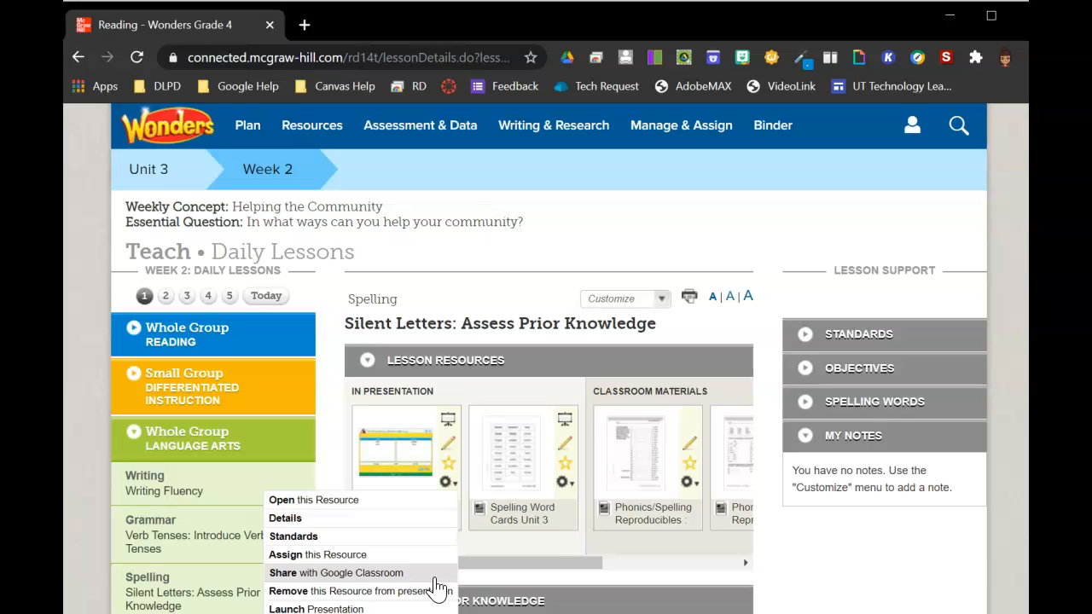
pyautogui.click(453, 480)
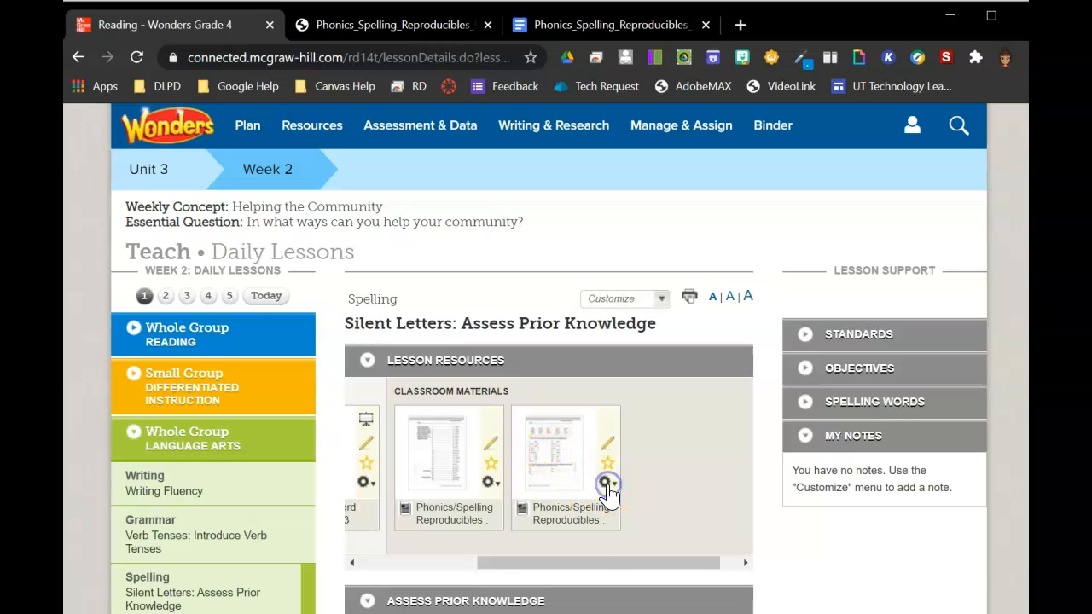
# Step: Open the DOC version of the Phonics/Spelling Reproducibles Unit 3 Week 2 Practice from the lesson's classroom materials
pyautogui.click(606, 483)
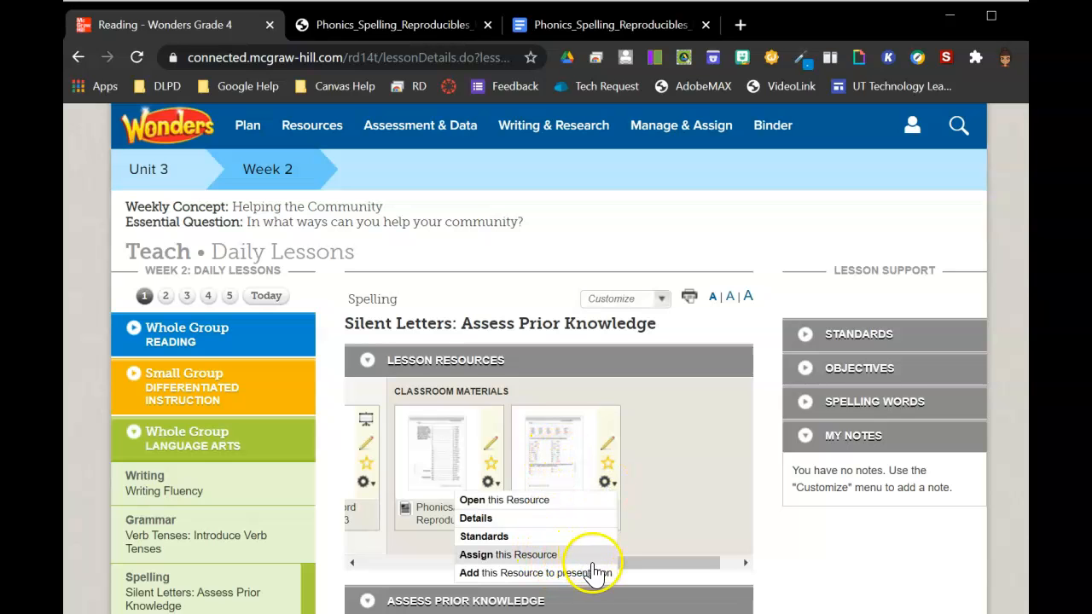
pyautogui.click(604, 507)
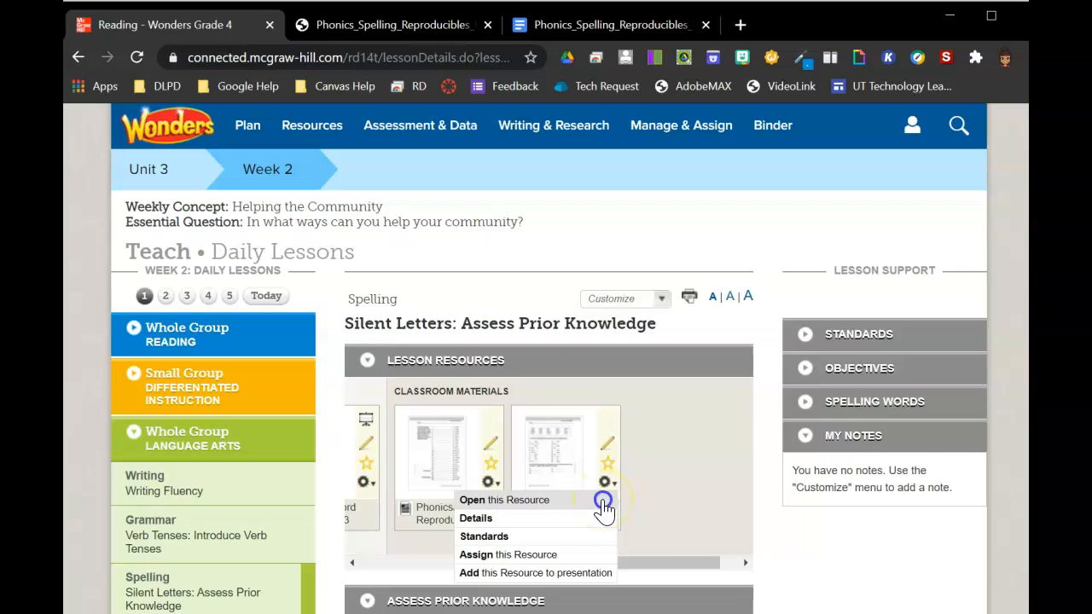
pyautogui.click(552, 340)
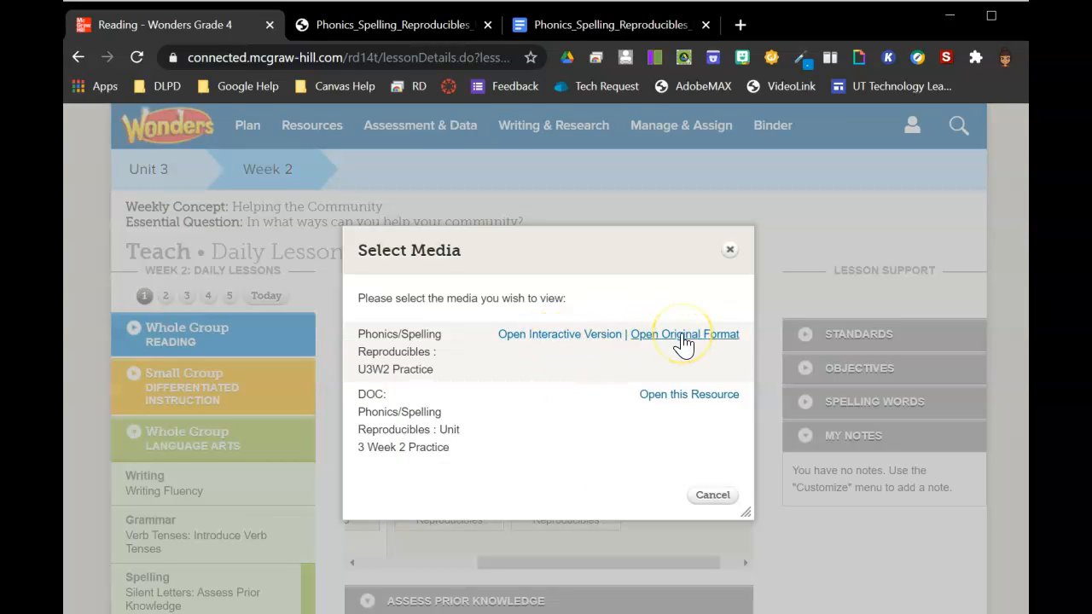
pyautogui.click(697, 396)
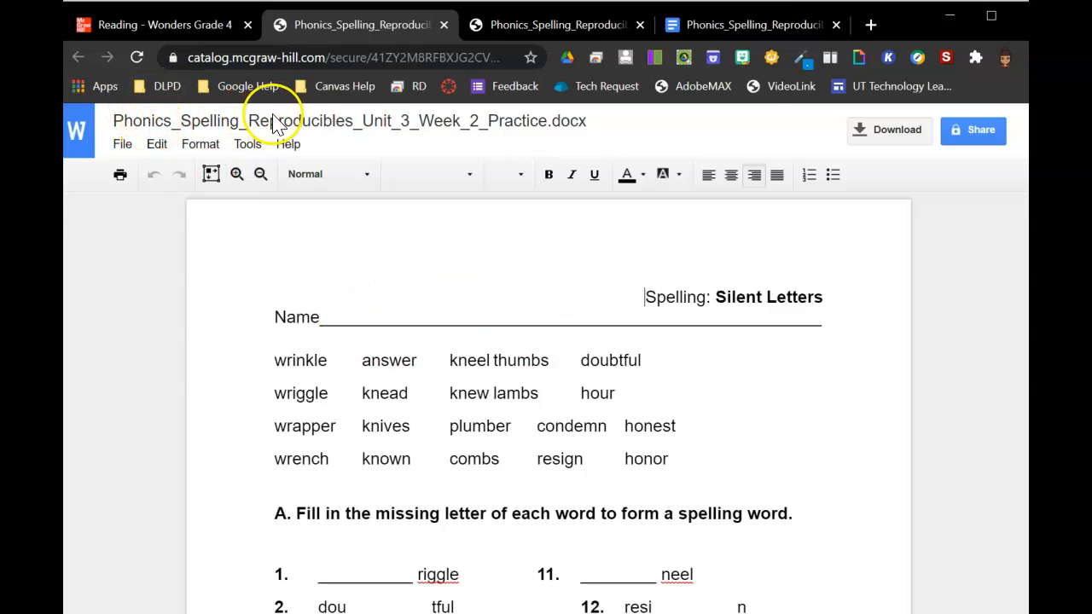
# Step: Save the Unit 3 Week 2 Practice Word file as a Google Docs document and dismiss the conversion notice
pyautogui.click(125, 147)
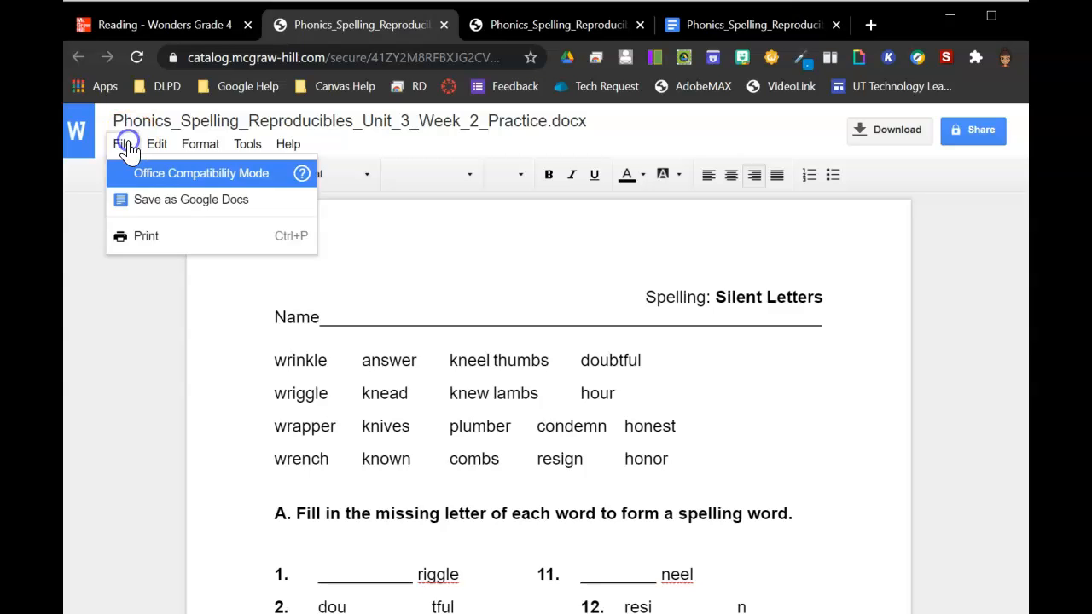
pyautogui.click(185, 203)
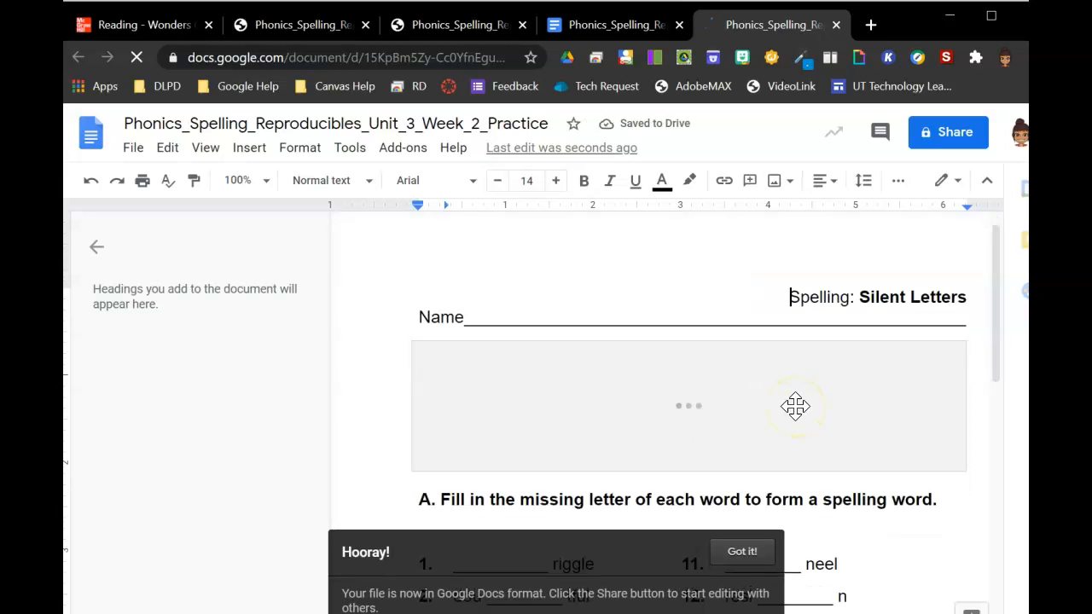
pyautogui.click(748, 552)
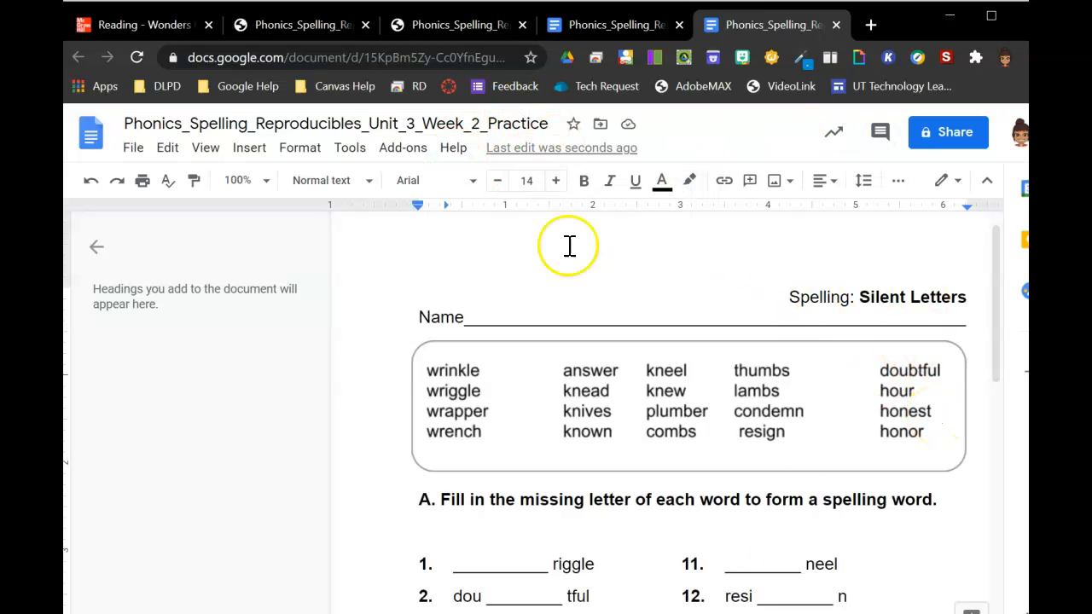
# Step: Return to the Wonders spelling lesson page and expand the Whole Group Reading lessons to look through them
pyautogui.click(100, 25)
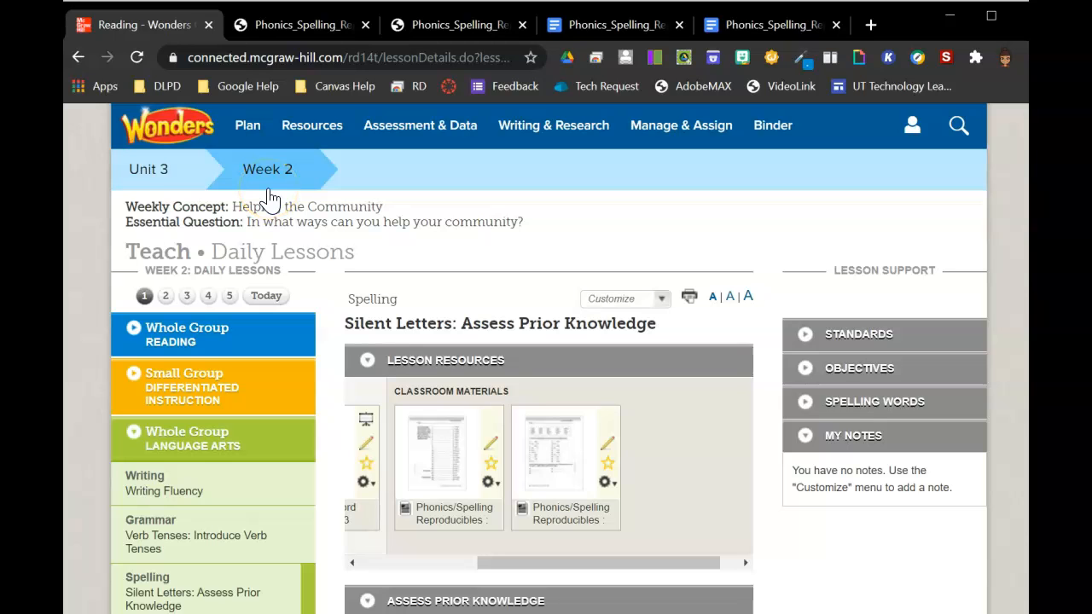
pyautogui.click(211, 328)
pyautogui.scroll(-1, 316, 415)
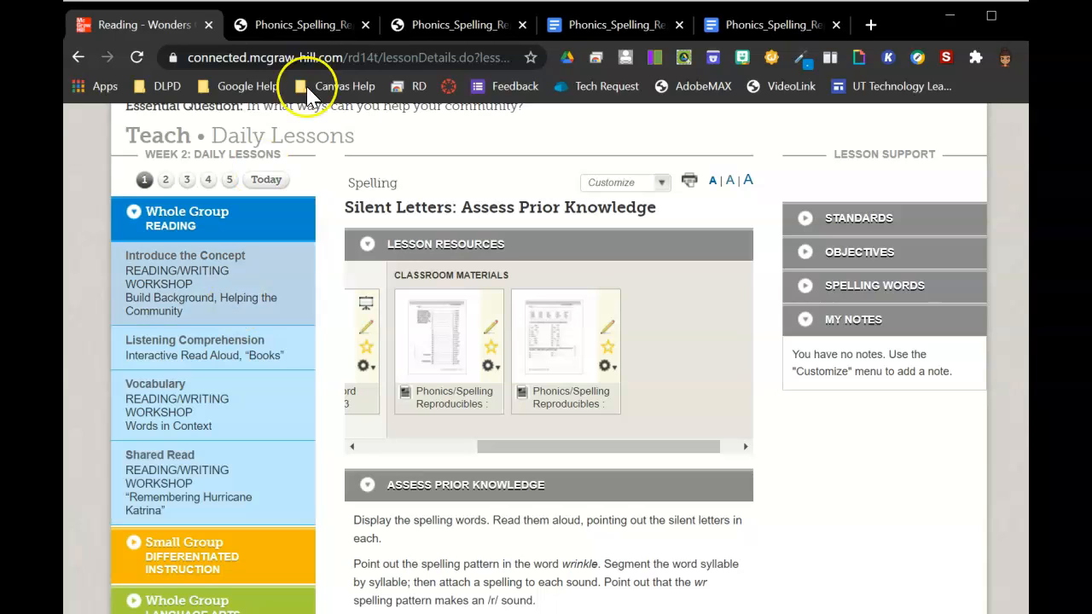
# Step: Switch to the original Practice.docx and replace the blank in word 1 with "w" to spell wriggle
pyautogui.click(330, 28)
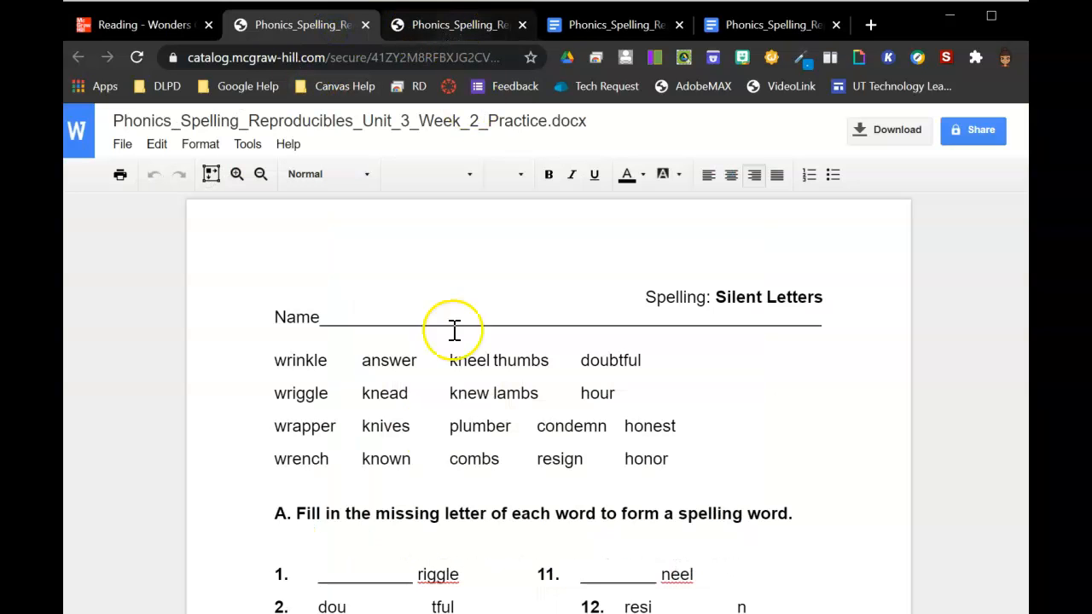
pyautogui.scroll(-2, 499, 320)
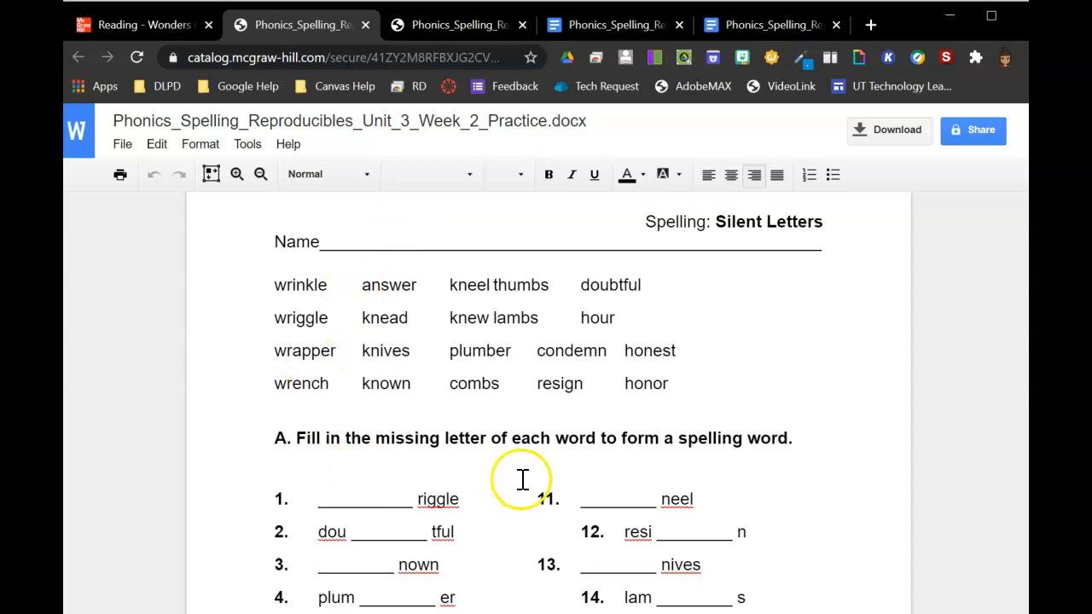
pyautogui.scroll(-2, 502, 470)
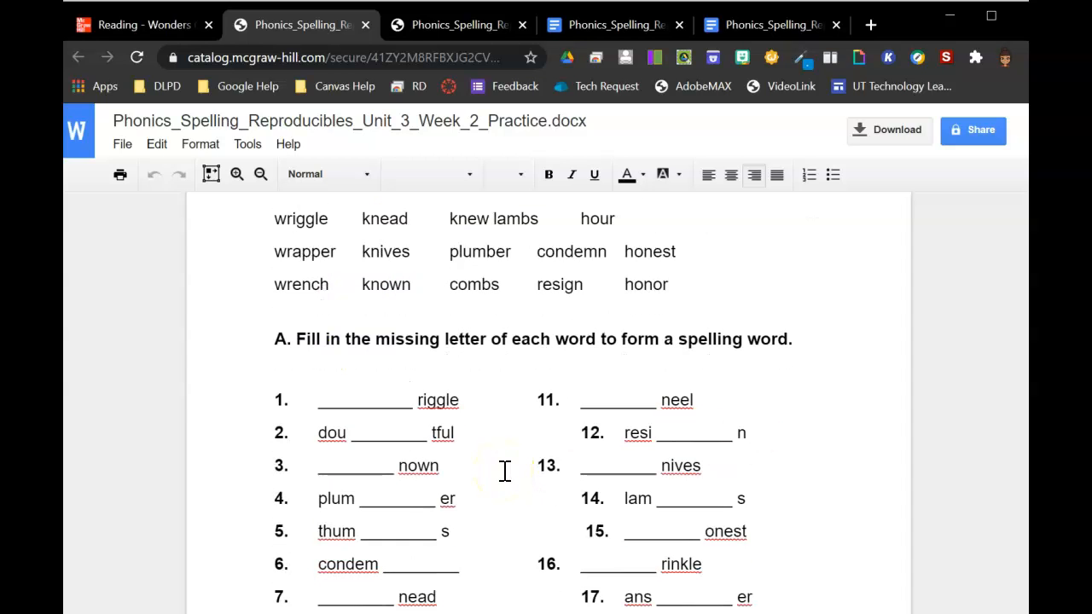
pyautogui.doubleClick(390, 404)
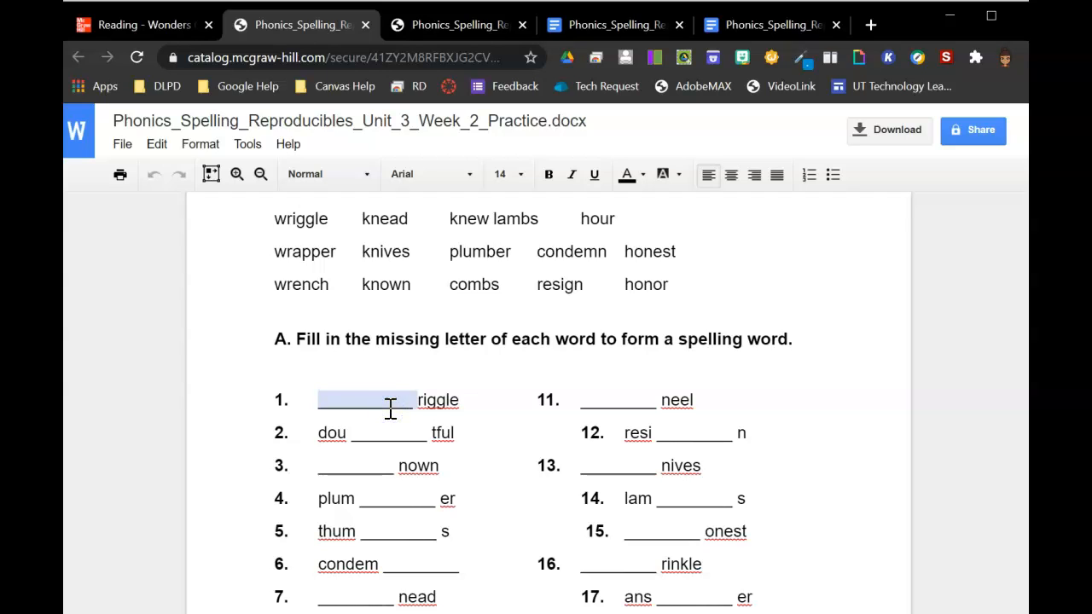
pyautogui.write('w')
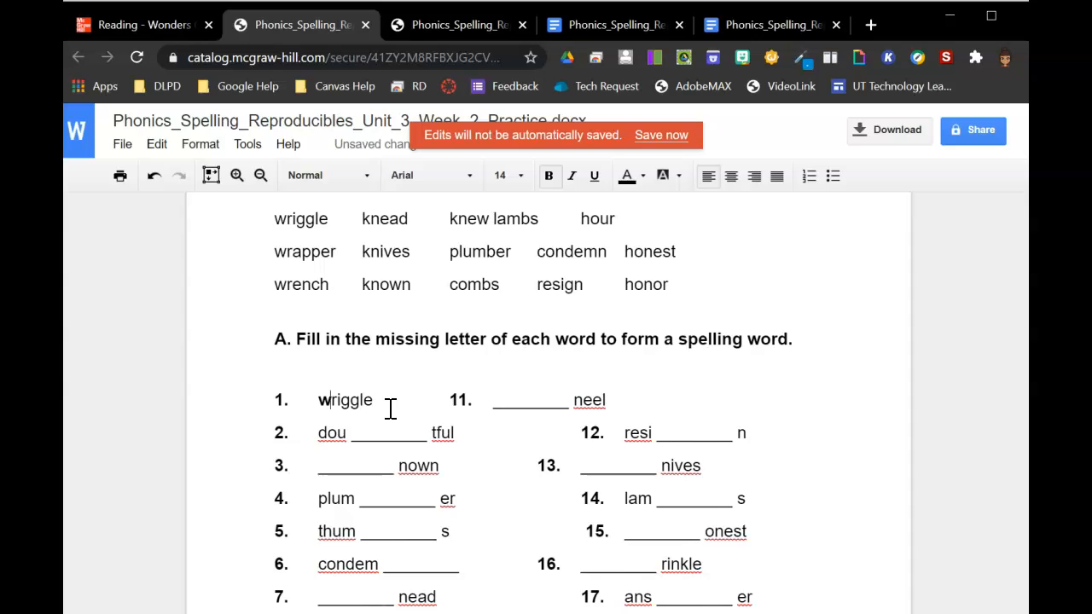
# Step: Load Google Docs in a new browser tab and open the most recent Phonics_Spelling_Reproducibles_Unit_3_Week_2_Practice document
pyautogui.click(875, 25)
pyautogui.write('docs')
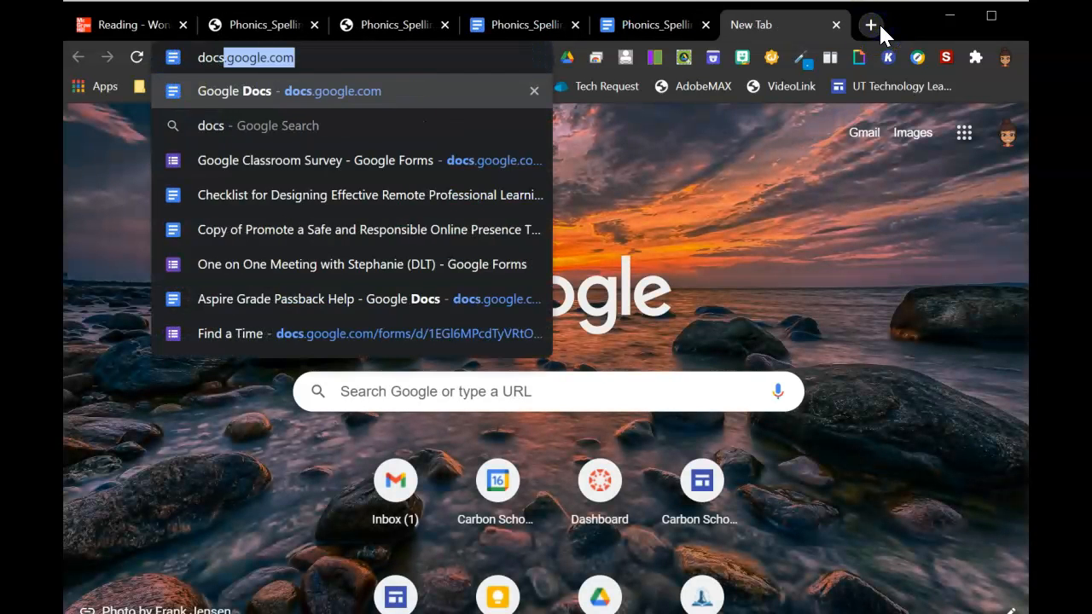
pyautogui.press('Return')
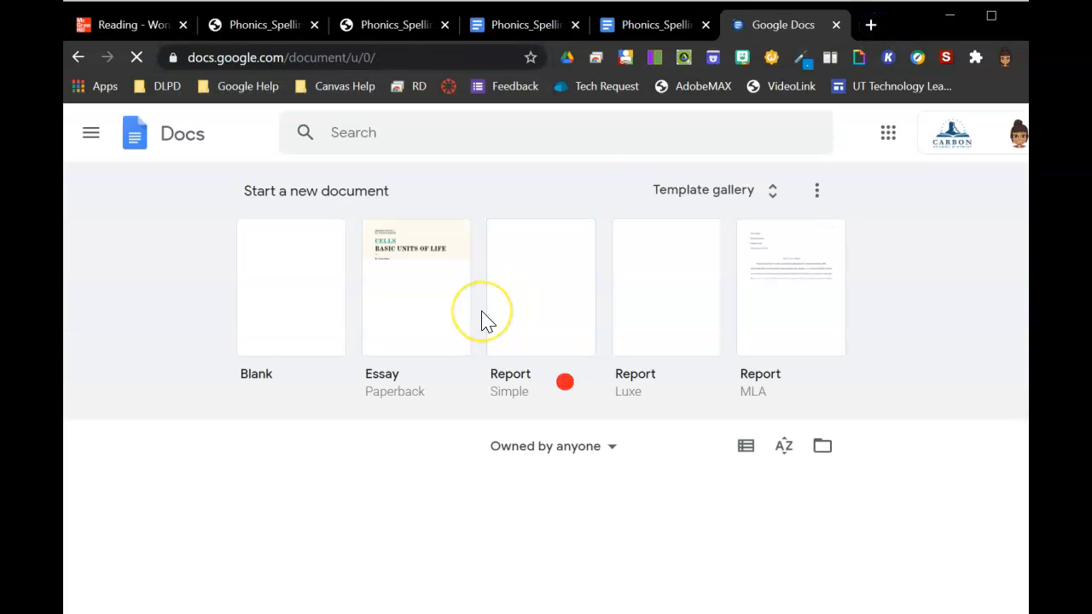
pyautogui.scroll(-2, 482, 320)
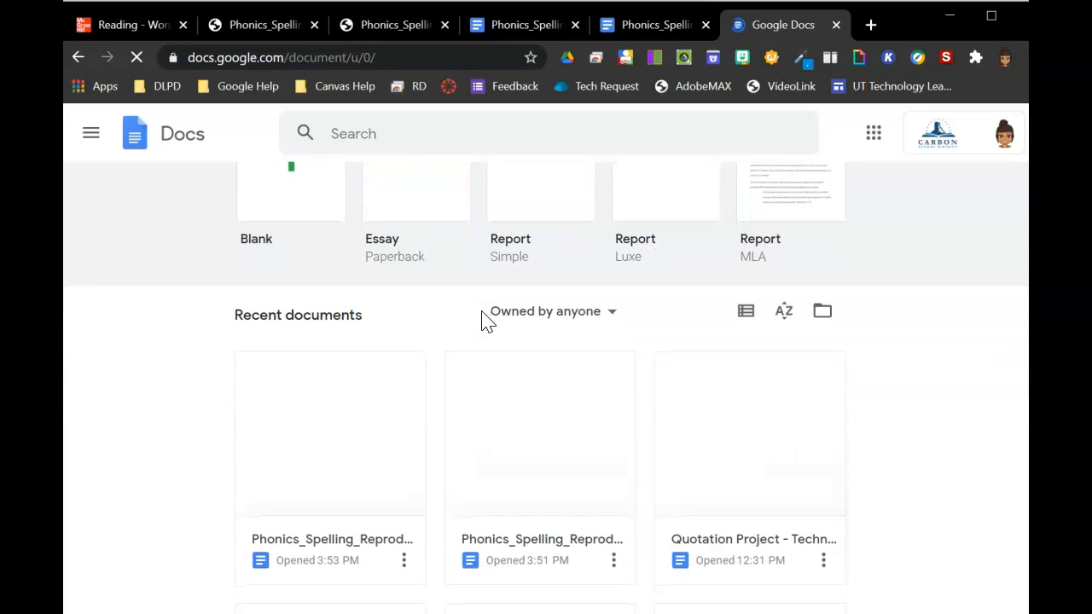
pyautogui.click(325, 448)
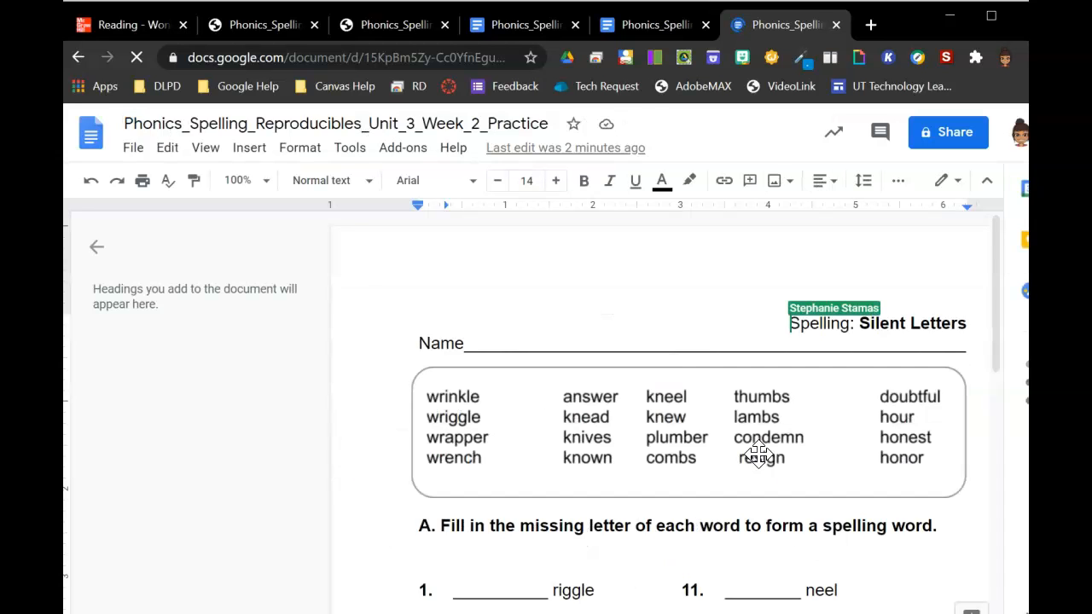
# Step: Reword instruction A to "Fill in the missing letter with the color of your choice for each word to form a spelling word."
pyautogui.scroll(-2, 758, 455)
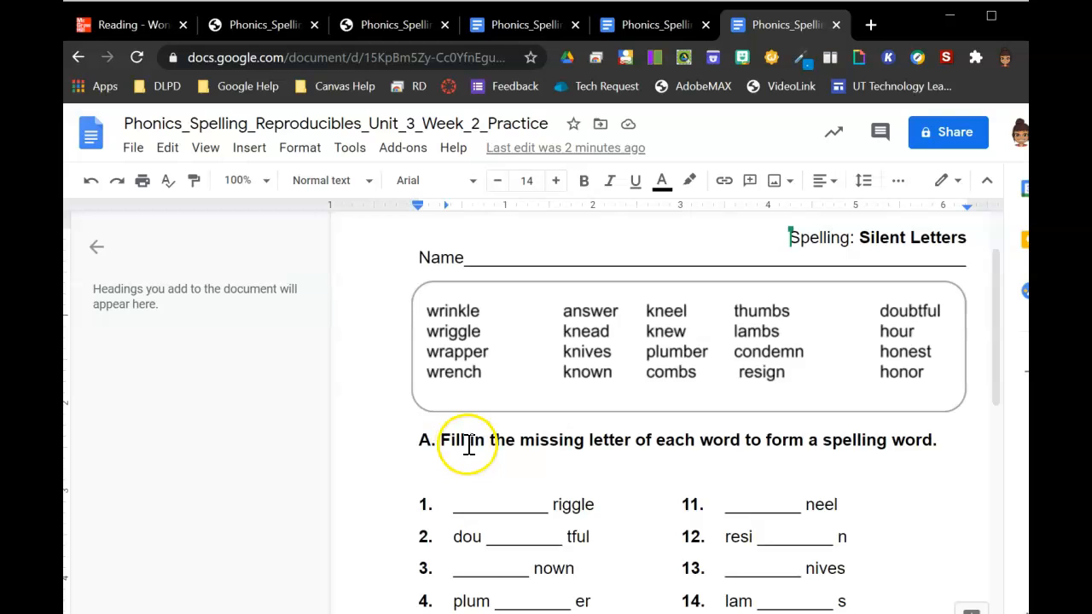
pyautogui.click(636, 440)
pyautogui.write('with the color of oy')
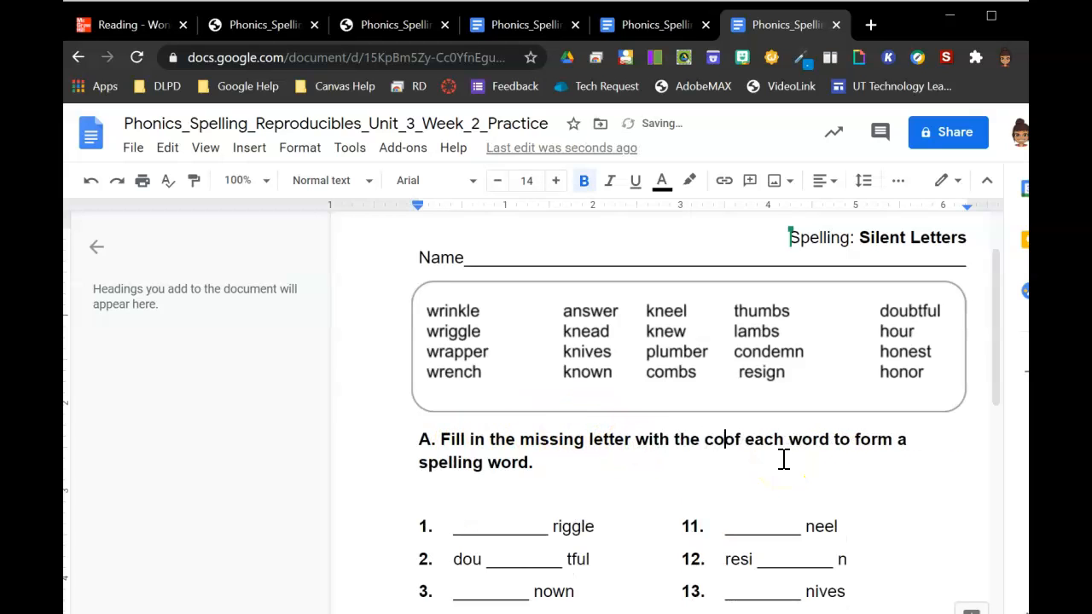
pyautogui.press('BackSpace')
pyautogui.press('BackSpace')
pyautogui.write('your ')
pyautogui.write('choice ')
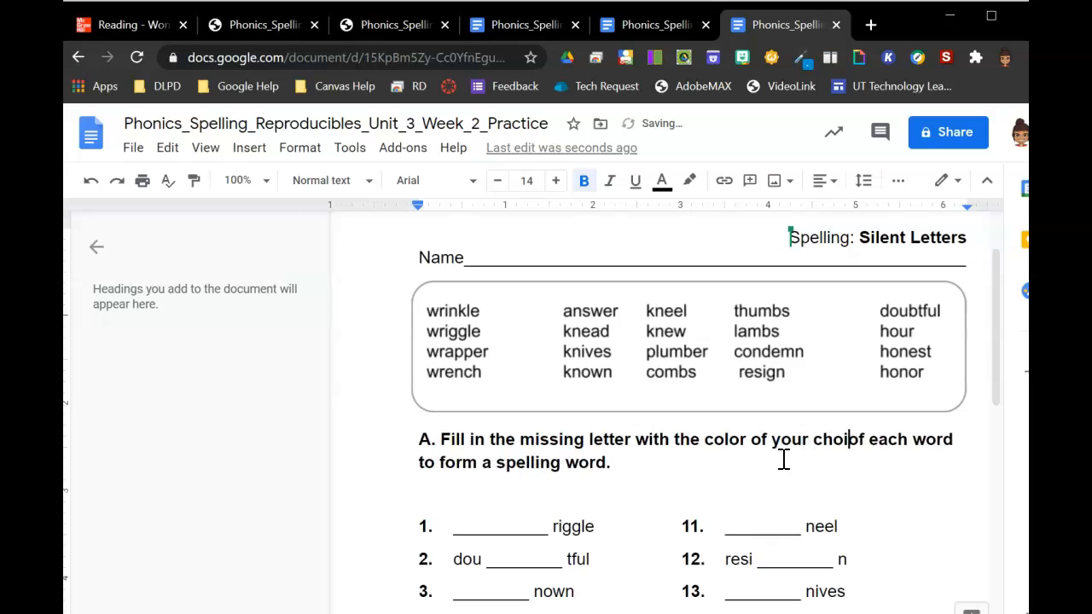
pyautogui.write('for')
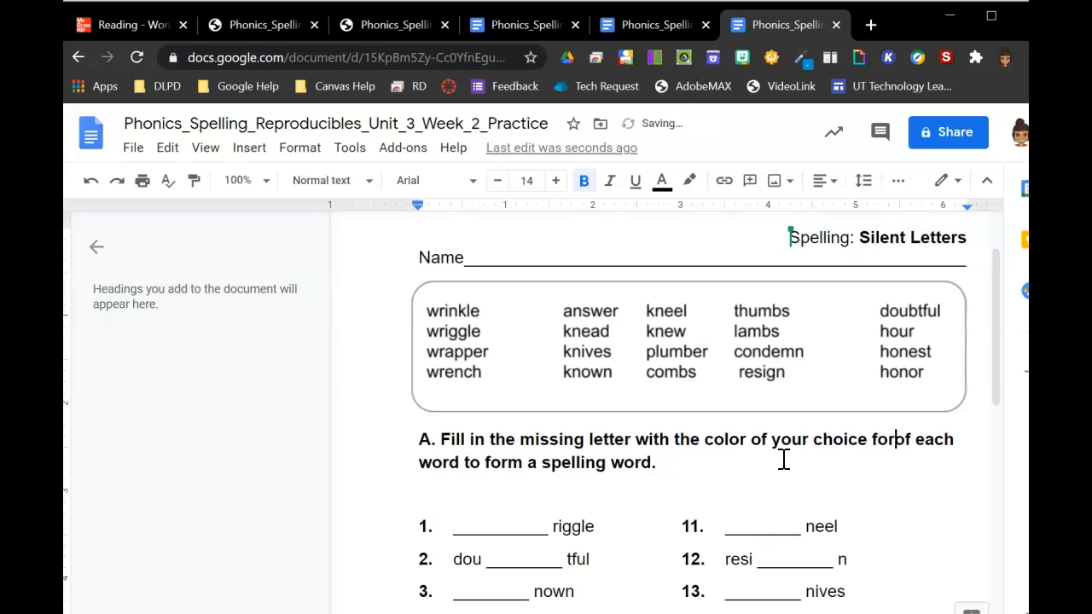
pyautogui.press('BackSpace')
pyautogui.press('BackSpace')
# Step: Add a line below instruction A reading "Example: w____ithe"
pyautogui.click(433, 524)
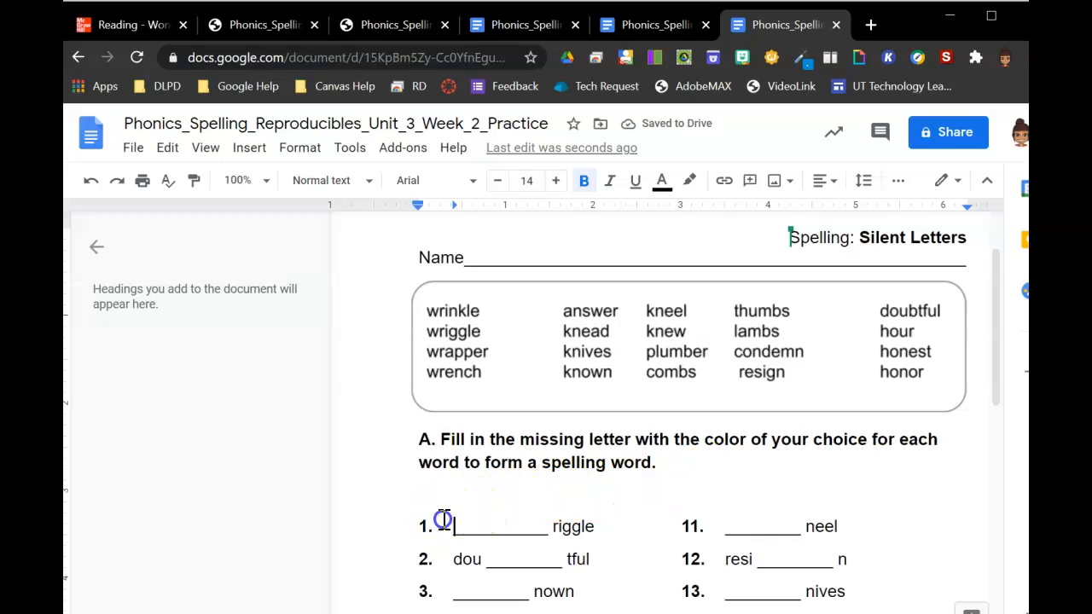
pyautogui.click(509, 472)
pyautogui.click(726, 460)
pyautogui.press('Return')
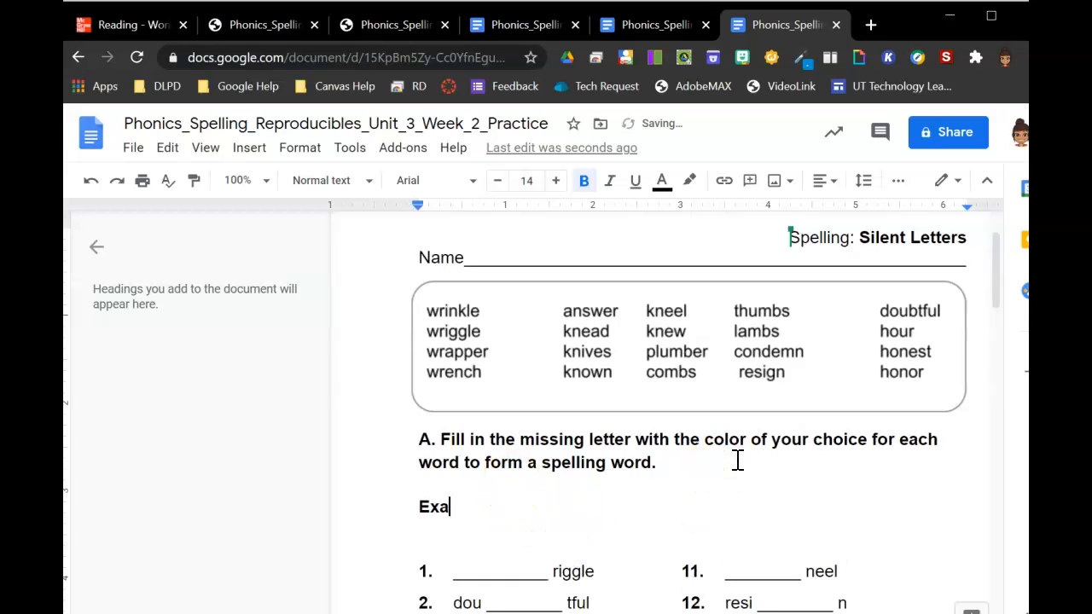
pyautogui.write('Example: ')
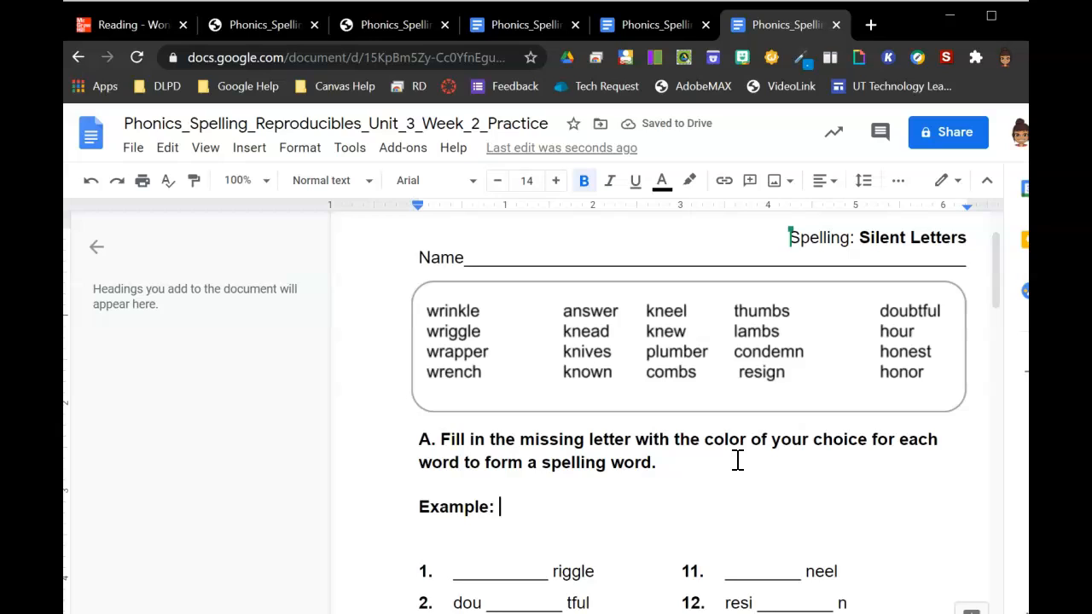
pyautogui.write('____')
pyautogui.click(499, 512)
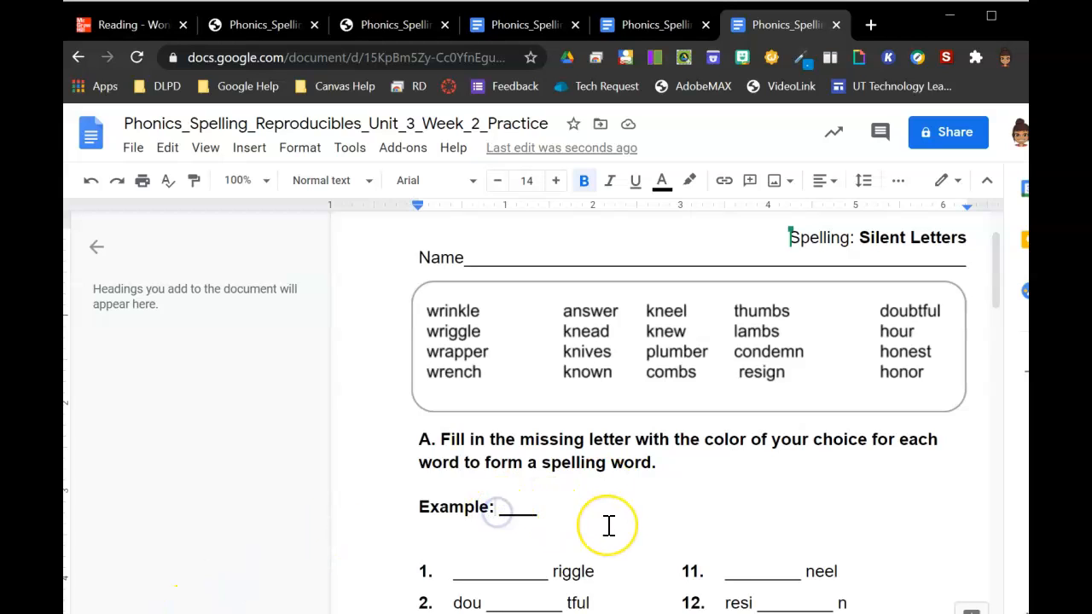
pyautogui.write('w')
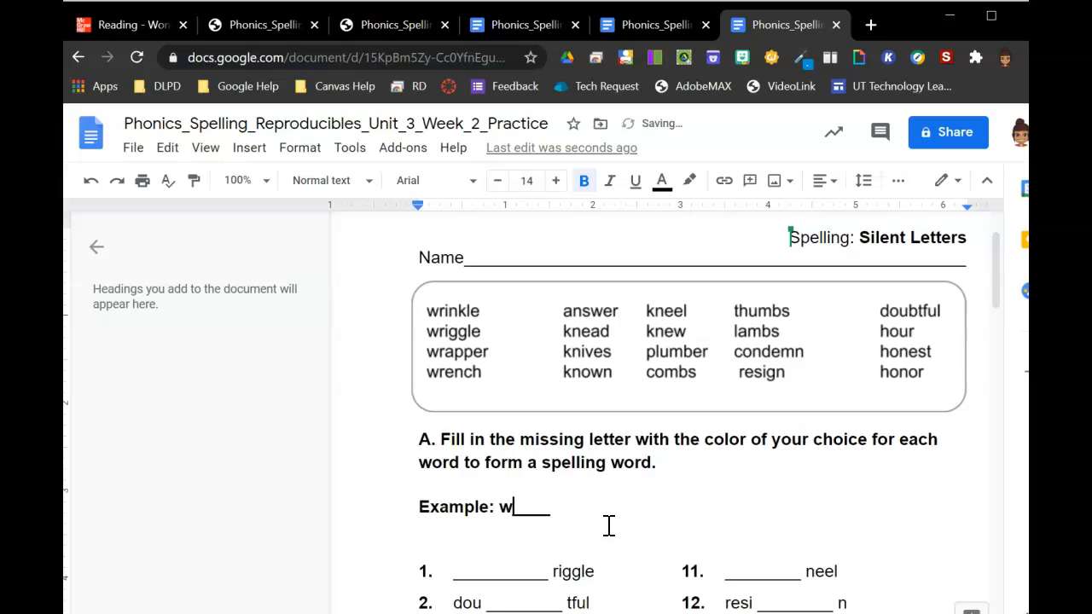
pyautogui.click(603, 511)
pyautogui.write('ithe')
# Step: Remove the bold formatting from "w____ithe" in the example line
pyautogui.click(509, 507)
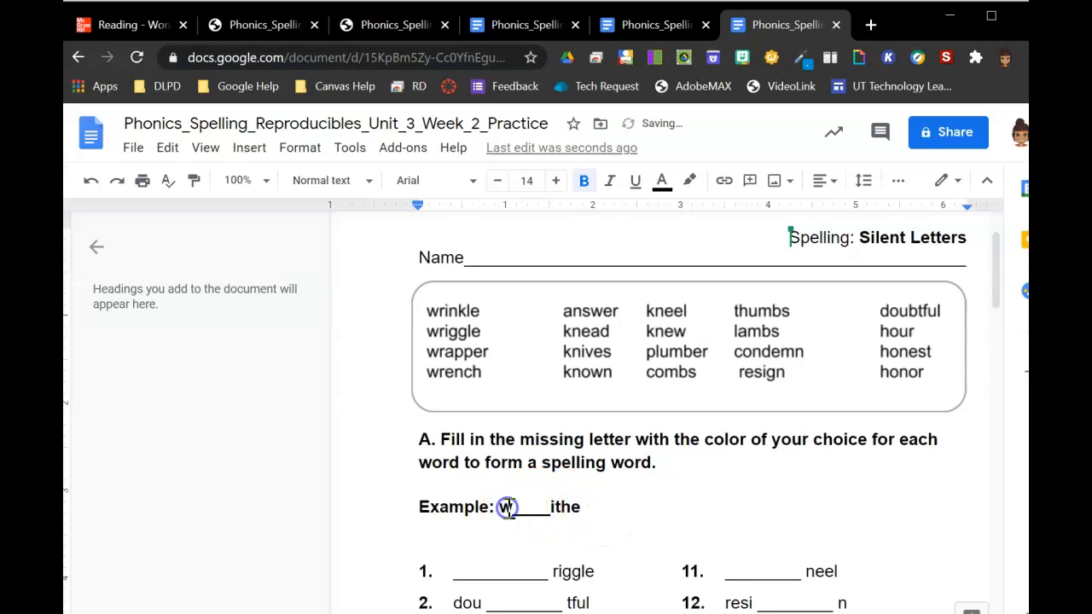
pyautogui.click(498, 510)
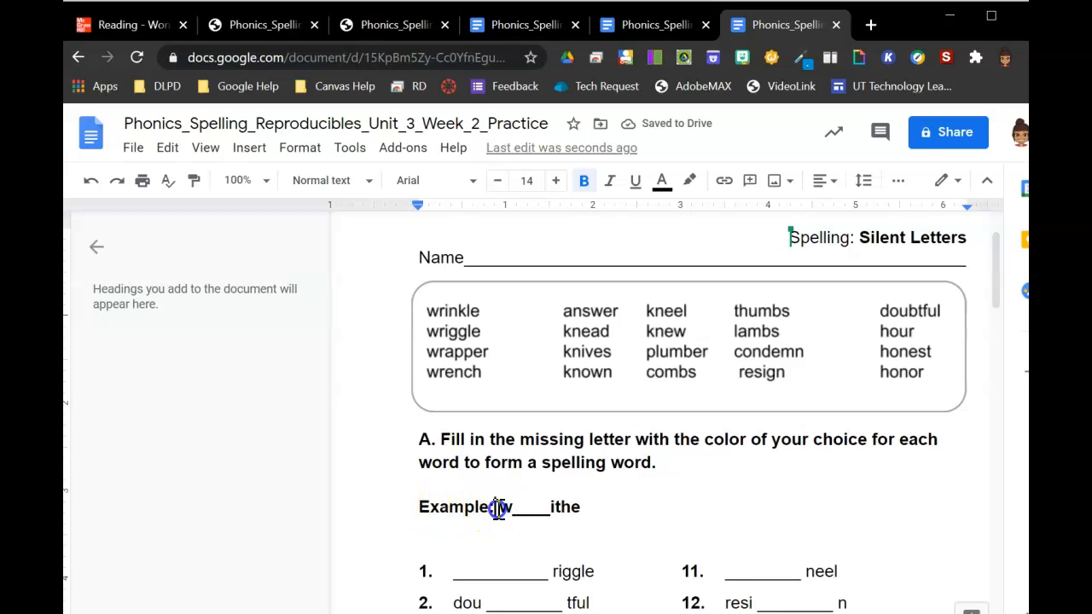
pyautogui.moveTo(498, 507); pyautogui.dragTo(583, 507)
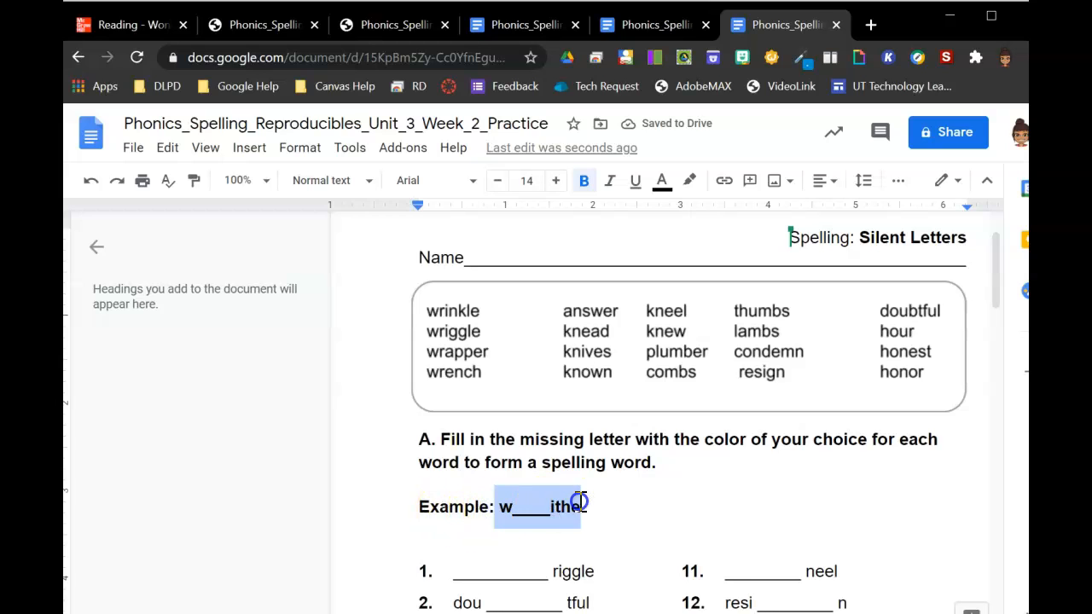
pyautogui.click(585, 180)
pyautogui.click(611, 508)
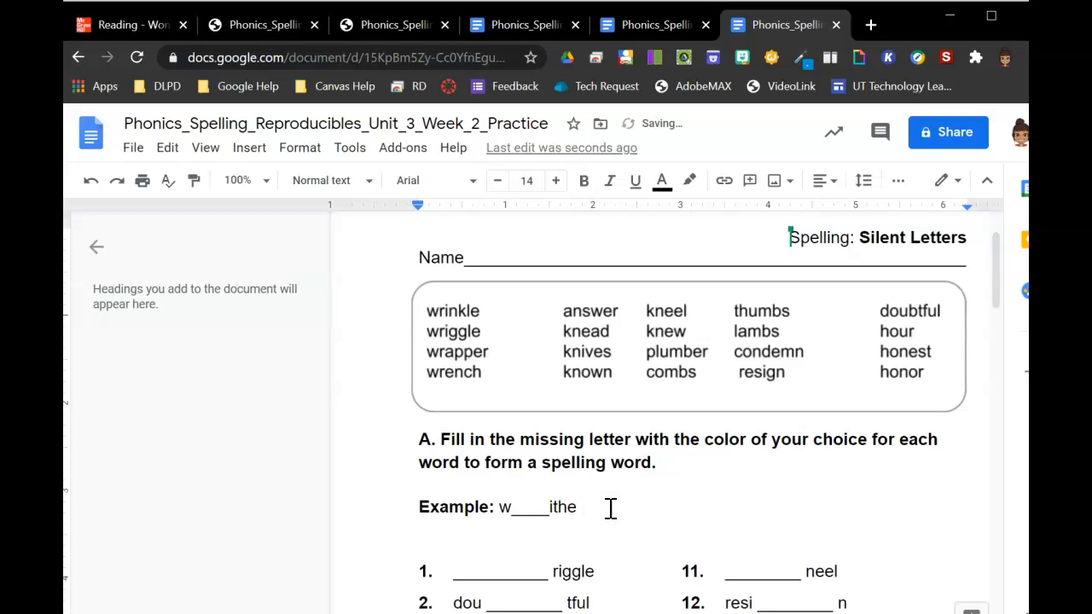
# Step: Append an arrow to the example line, followed by a copy of "w____ithe"
pyautogui.moveTo(609, 508); pyautogui.dragTo(500, 512)
pyautogui.hotkey('ctrl', 'c')
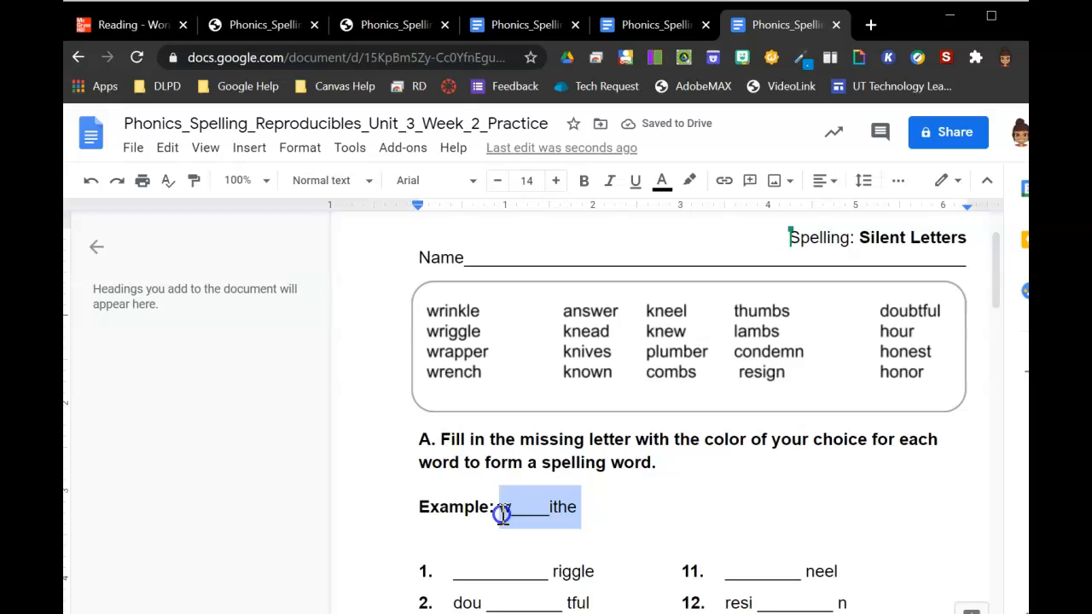
pyautogui.click(627, 494)
pyautogui.write('-->')
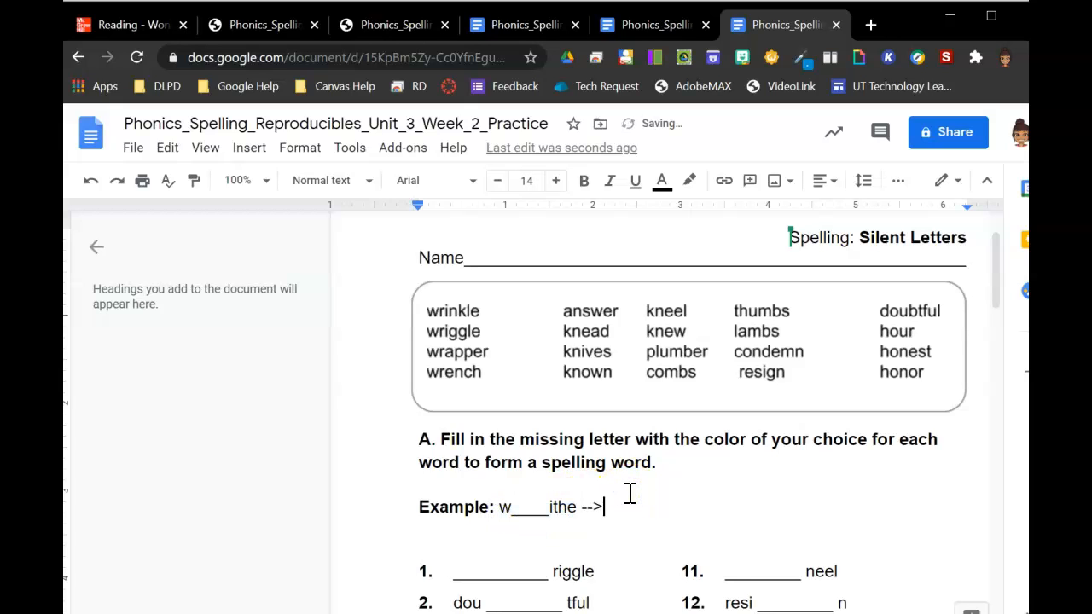
pyautogui.hotkey('ctrl', 'v')
# Step: Replace the blank in the word after the arrow with a purple "r" to spell writhe
pyautogui.click(653, 508)
pyautogui.moveTo(654, 508); pyautogui.dragTo(616, 509)
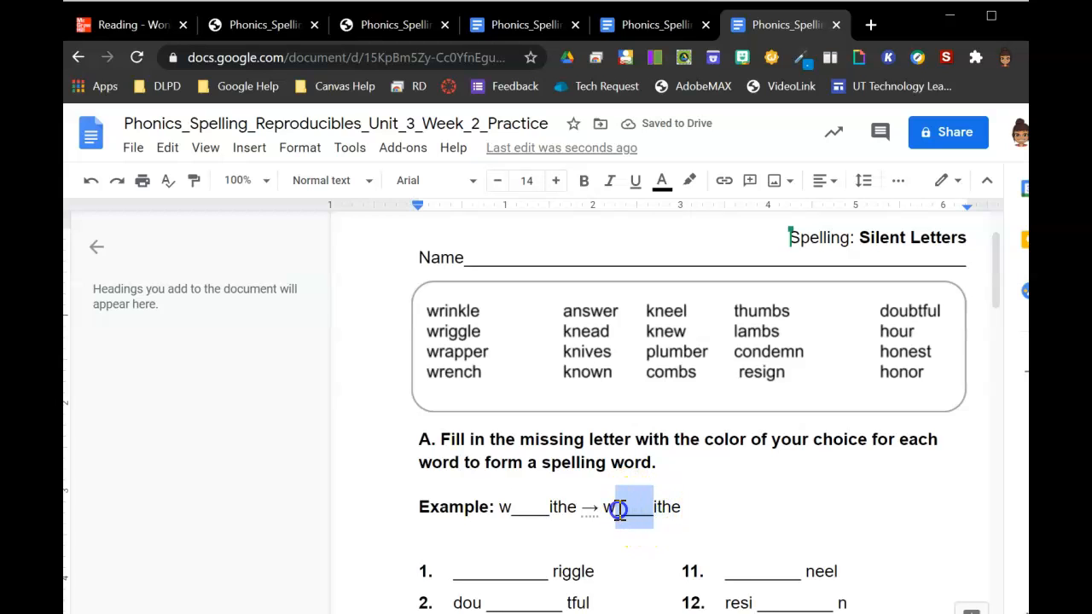
pyautogui.click(662, 182)
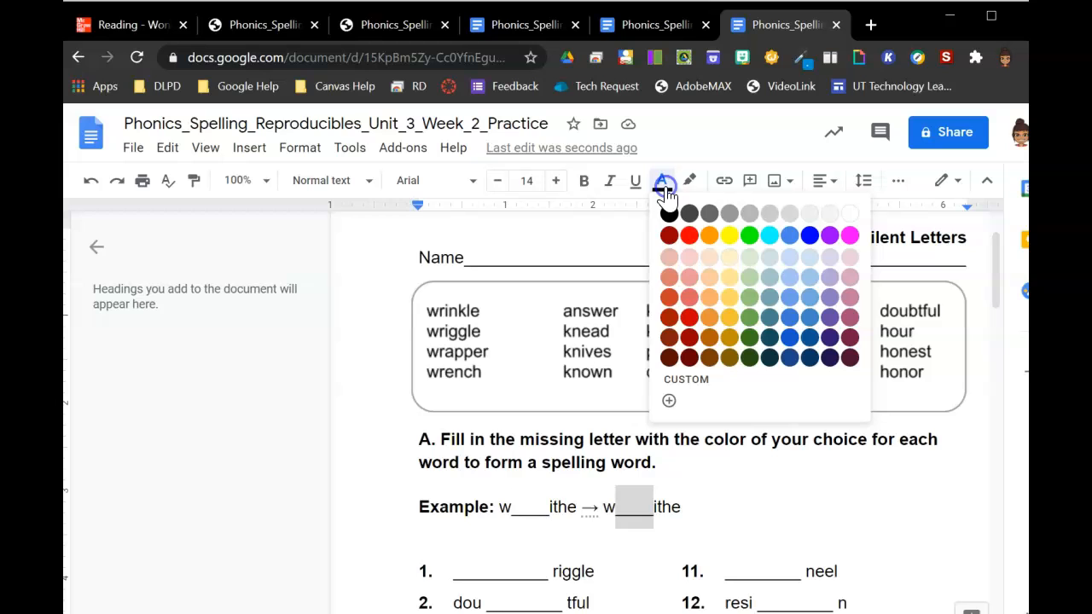
pyautogui.click(829, 243)
pyautogui.write('r')
pyautogui.click(700, 505)
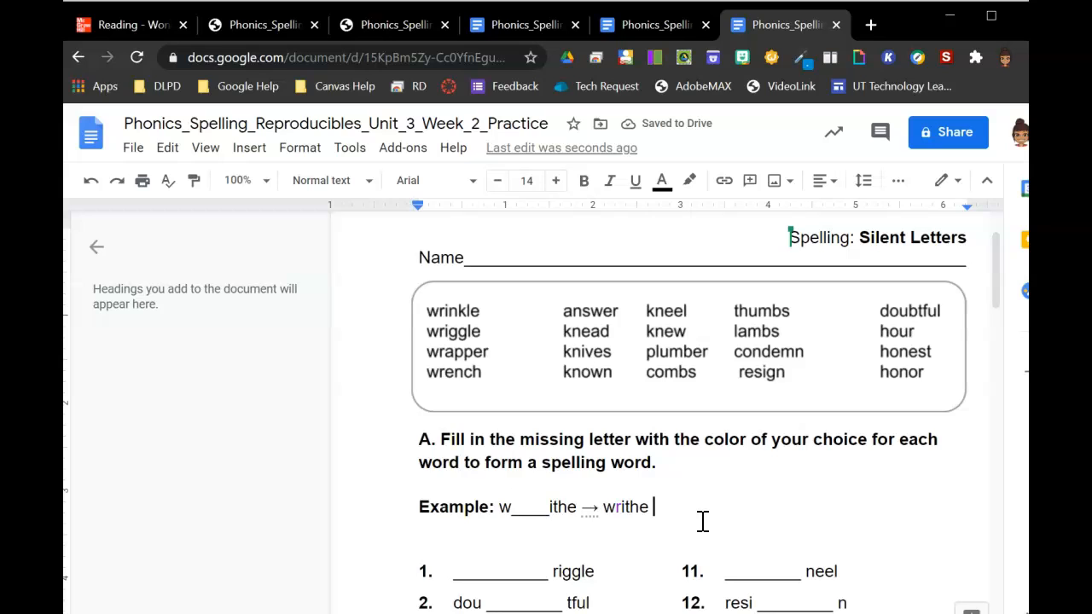
pyautogui.moveTo(624, 509); pyautogui.dragTo(618, 510)
pyautogui.click(671, 513)
# Step: Look through the rest of the worksheet, examine the section B alphabetical-order instruction, and return to the document's beginning
pyautogui.scroll(-6, 673, 511)
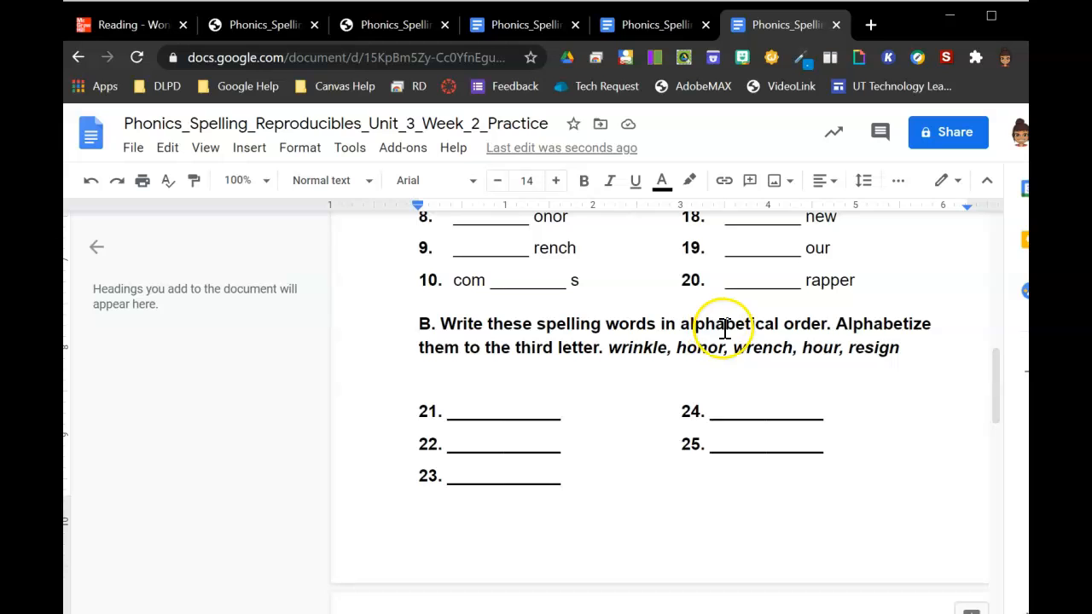
pyautogui.scroll(-4, 814, 315)
pyautogui.scroll(4, 814, 315)
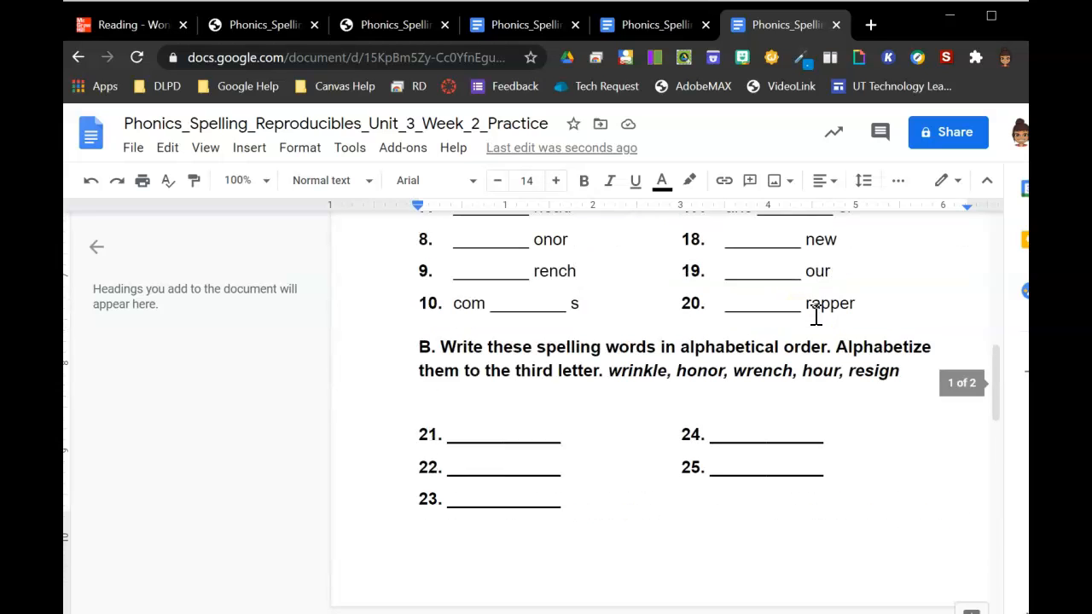
pyautogui.moveTo(417, 341); pyautogui.dragTo(610, 348)
pyautogui.click(611, 348)
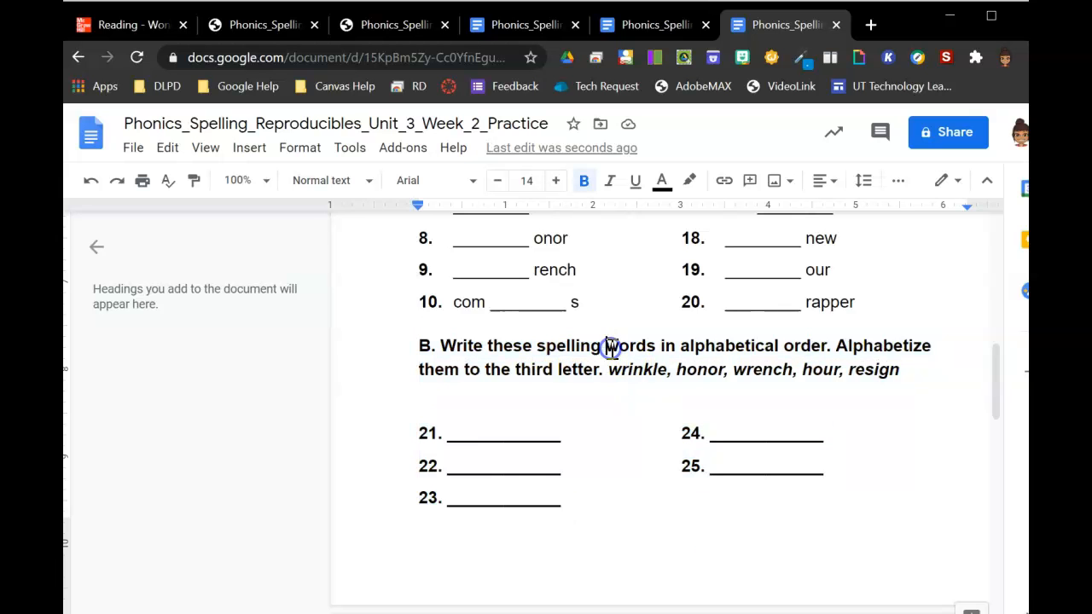
pyautogui.scroll(-5, 617, 410)
pyautogui.scroll(5, 617, 410)
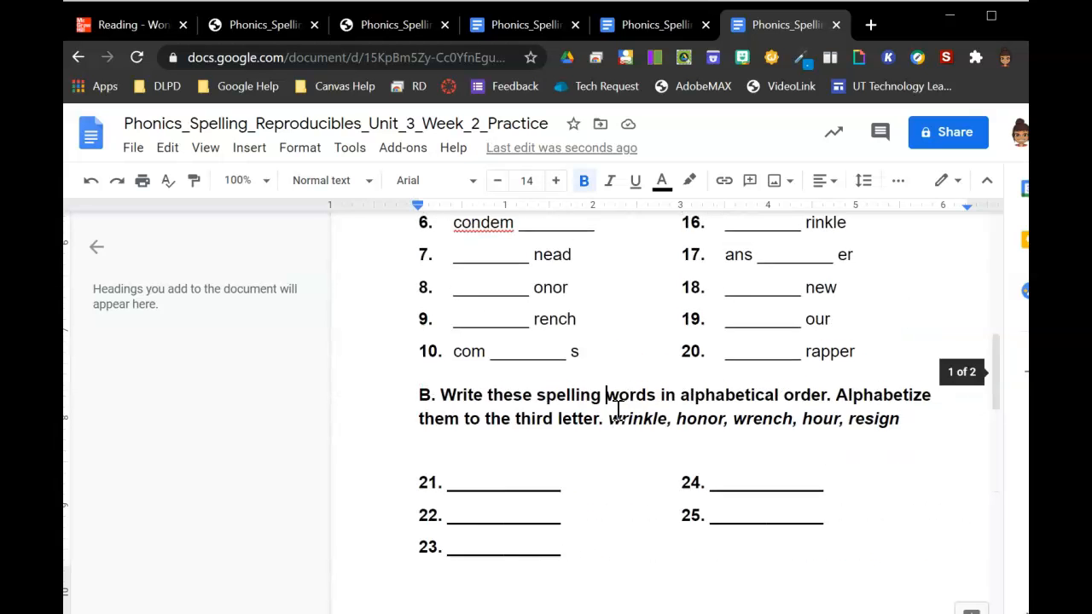
pyautogui.hotkey('ctrl', 'Home')
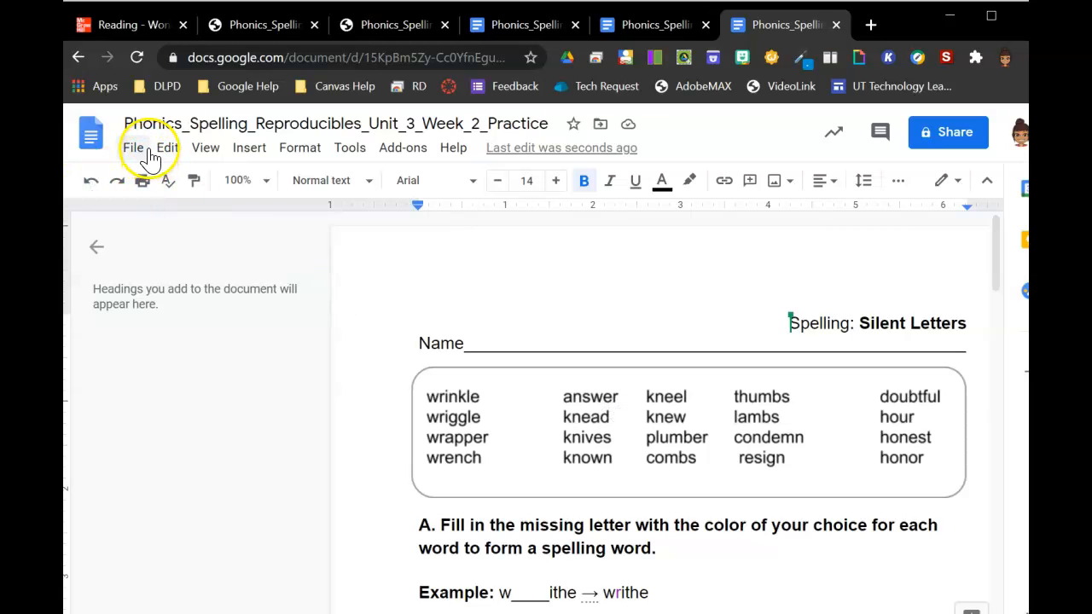
# Step: Load Google Classroom in a new browser tab and open the CSD Test Class
pyautogui.click(866, 27)
pyautogui.write('clas')
pyautogui.press('Return')
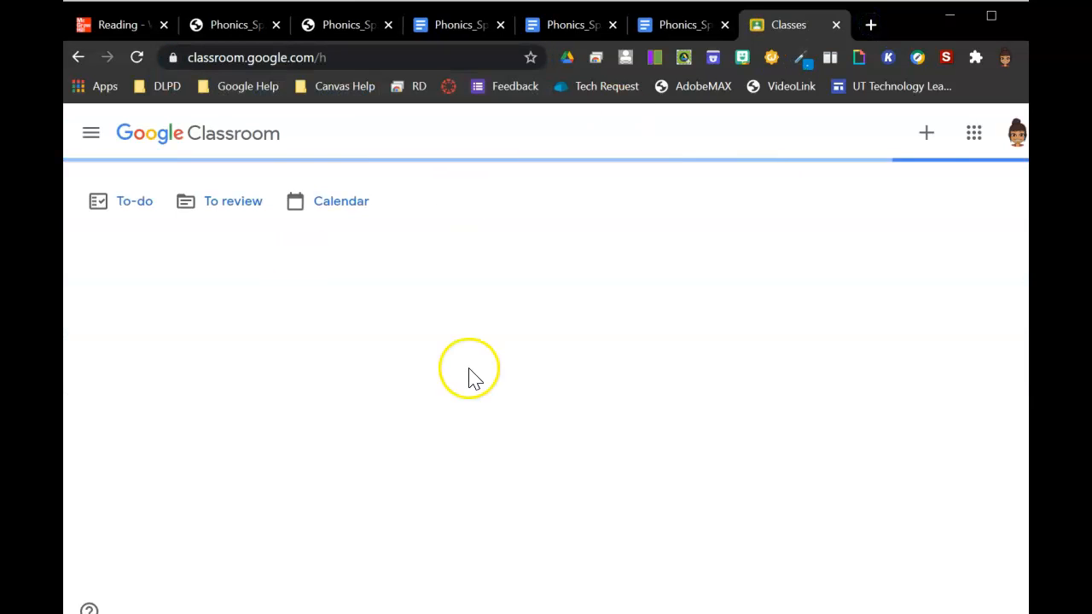
pyautogui.rightClick(446, 265)
pyautogui.click(448, 266)
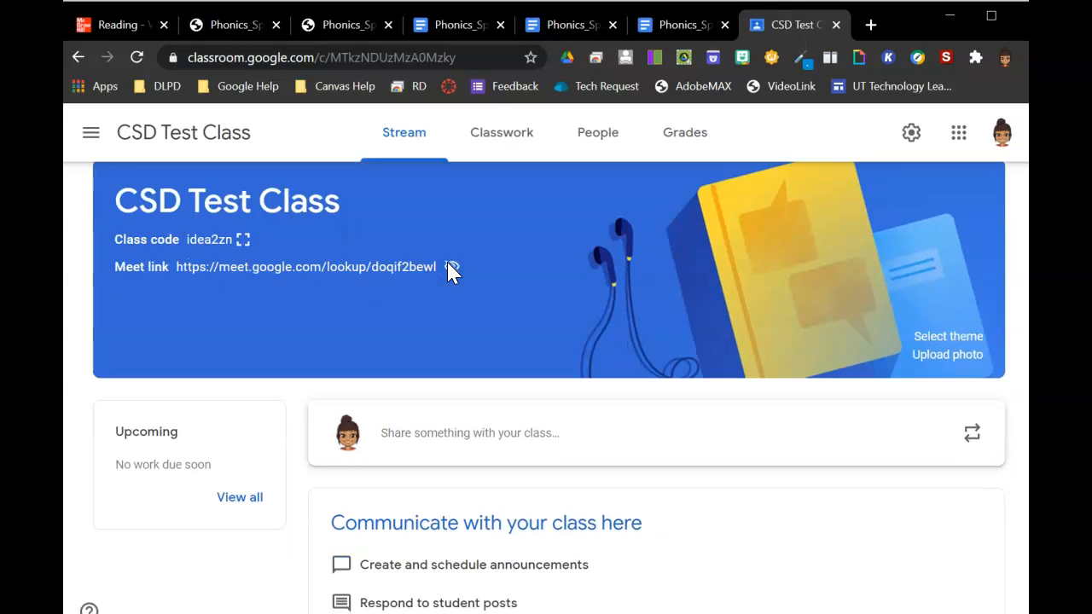
# Step: Start a new assignment in the classwork of CSD Test Class
pyautogui.click(502, 128)
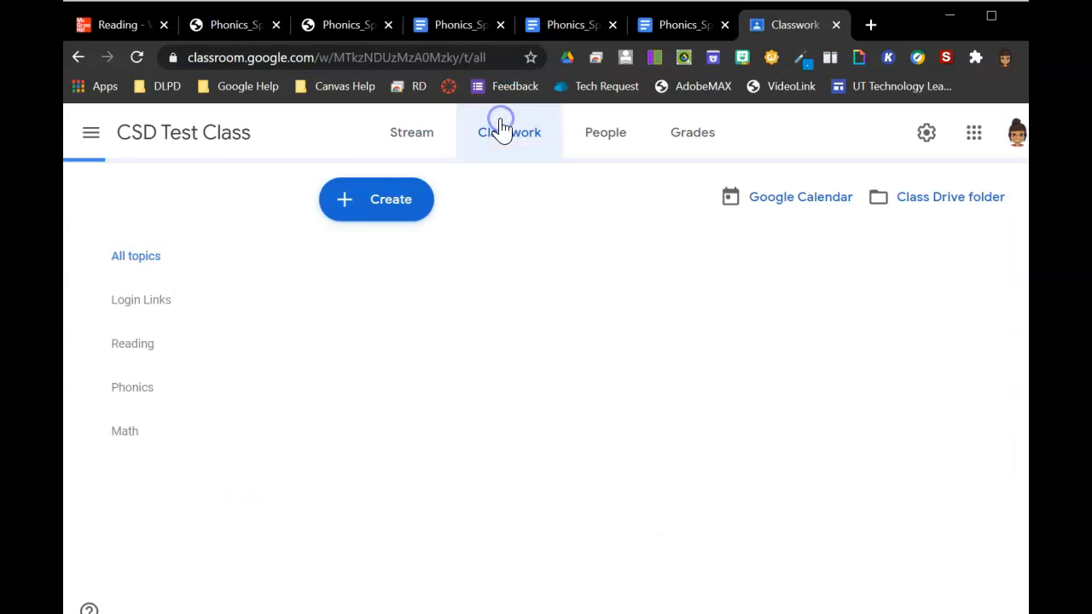
pyautogui.click(373, 209)
pyautogui.click(391, 262)
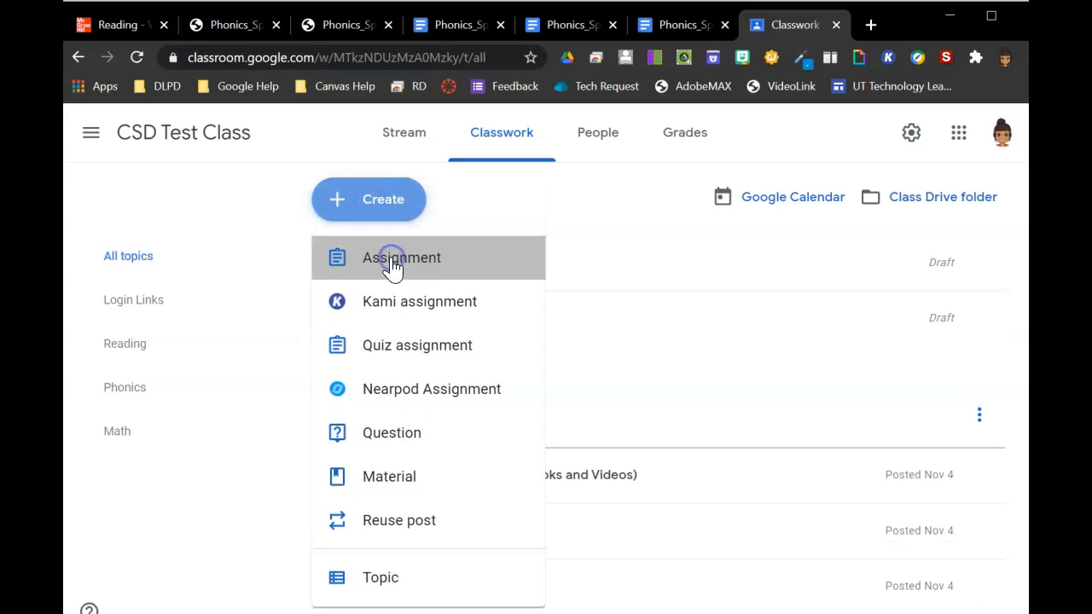
# Step: Attach the Phonics_Spelling worksheet document from Google Drive to the assignment and set it to "Make a copy for each student"
pyautogui.click(161, 401)
pyautogui.click(161, 406)
pyautogui.click(161, 408)
pyautogui.click(168, 438)
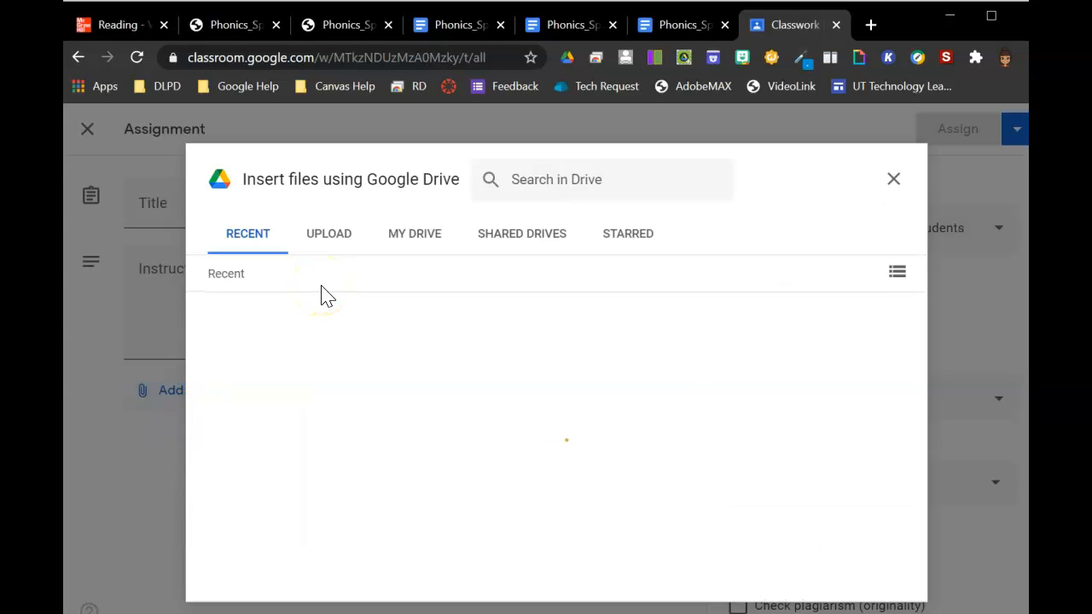
pyautogui.doubleClick(296, 407)
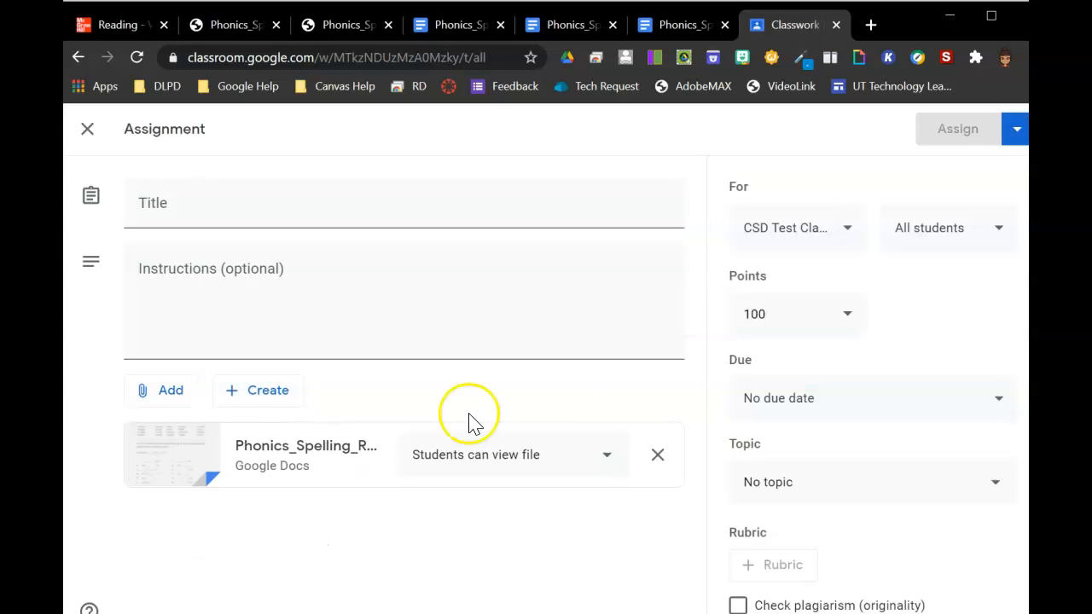
pyautogui.click(580, 453)
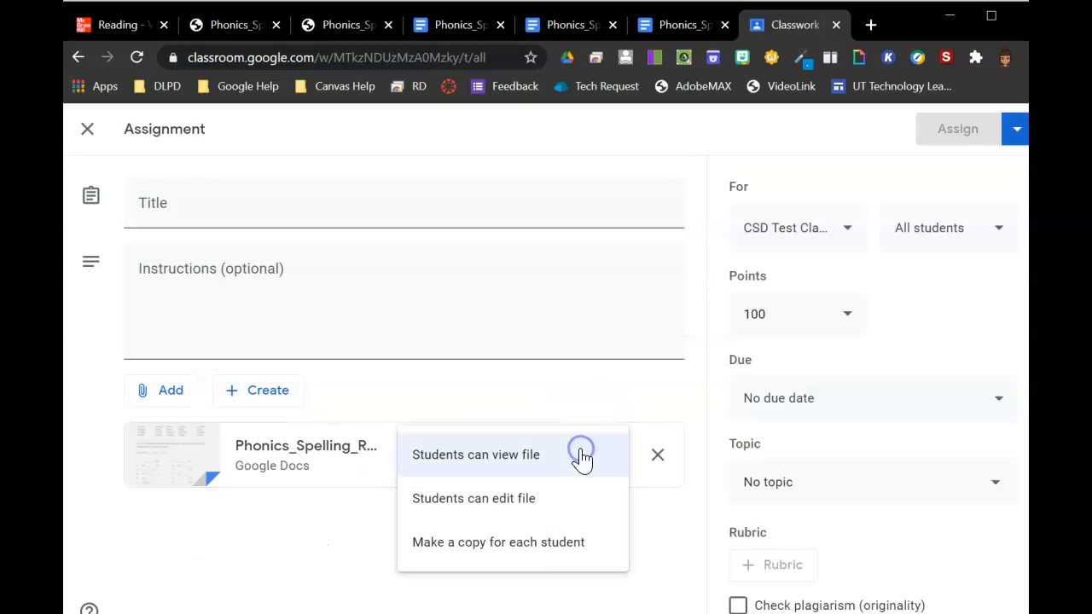
pyautogui.click(553, 546)
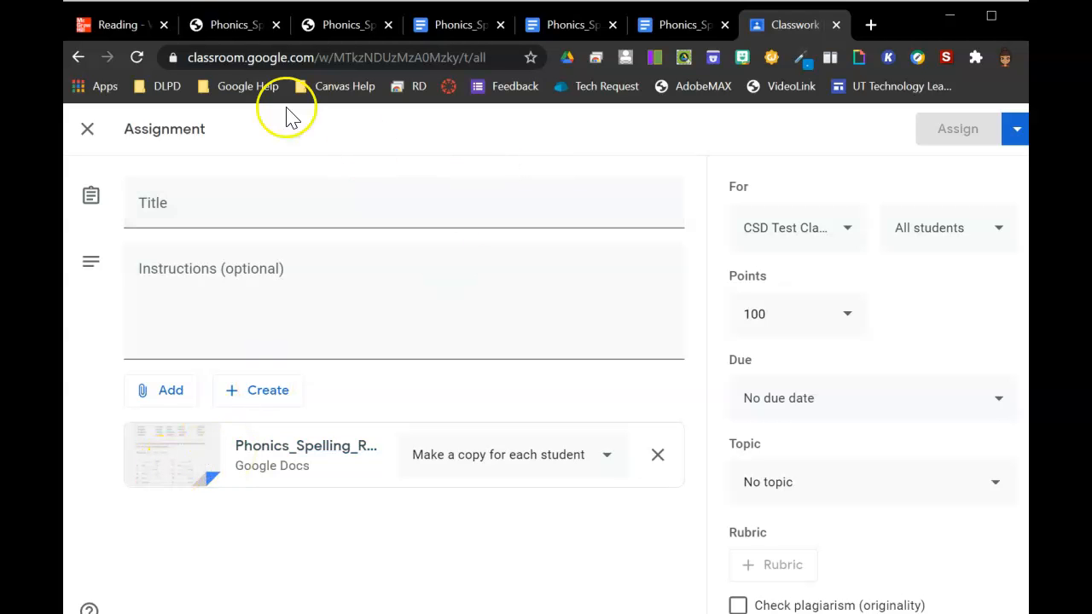
# Step: Return to the Wonders spelling lesson page and view the available options for the second Phonics/Spelling Reproducibles resource
pyautogui.click(144, 26)
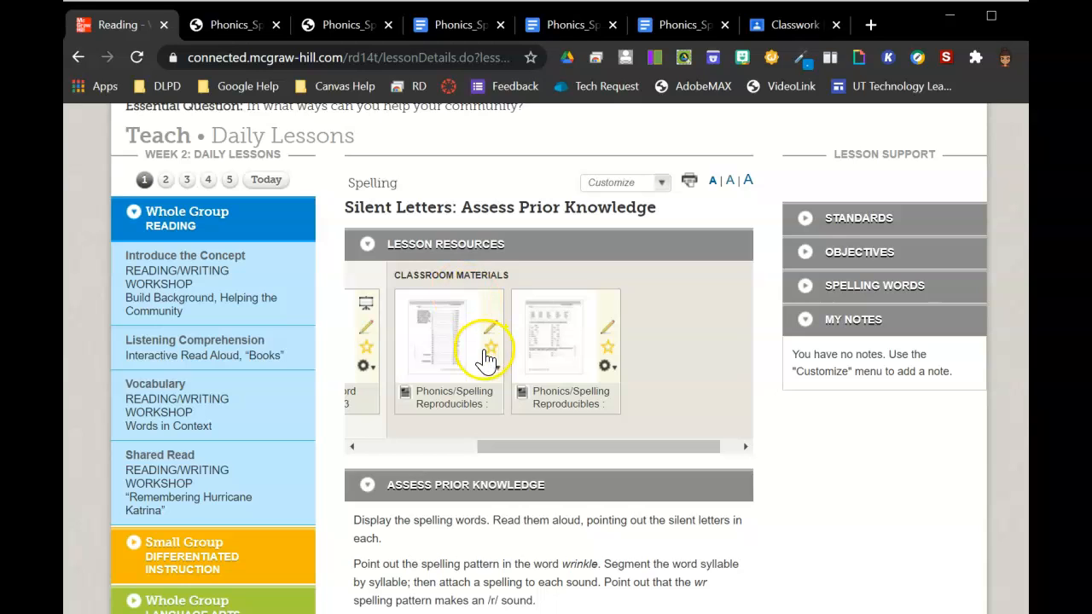
pyautogui.scroll(2, 641, 349)
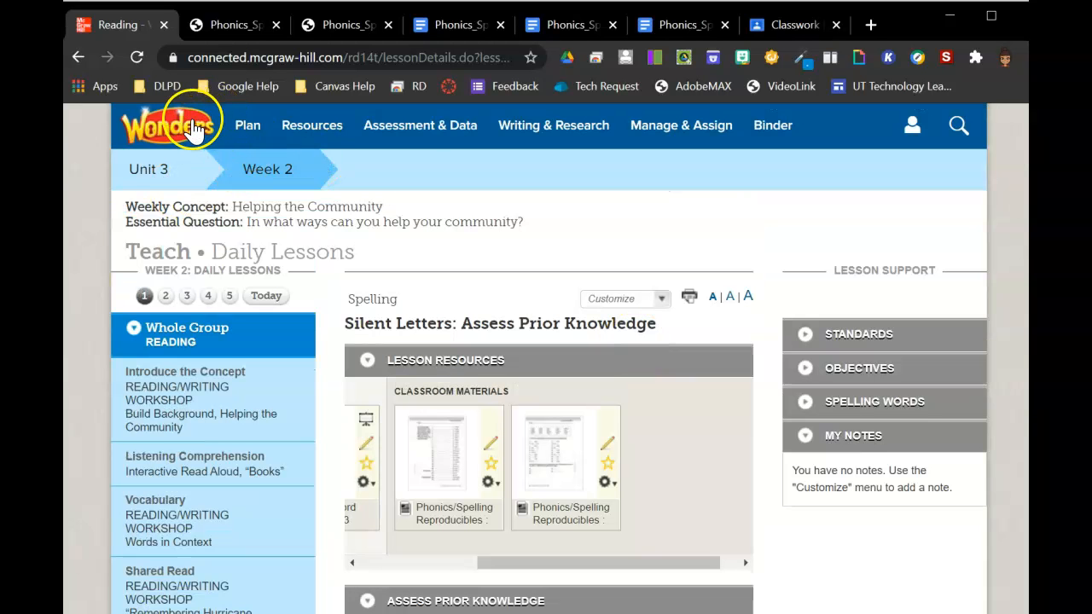
pyautogui.scroll(-1, 595, 503)
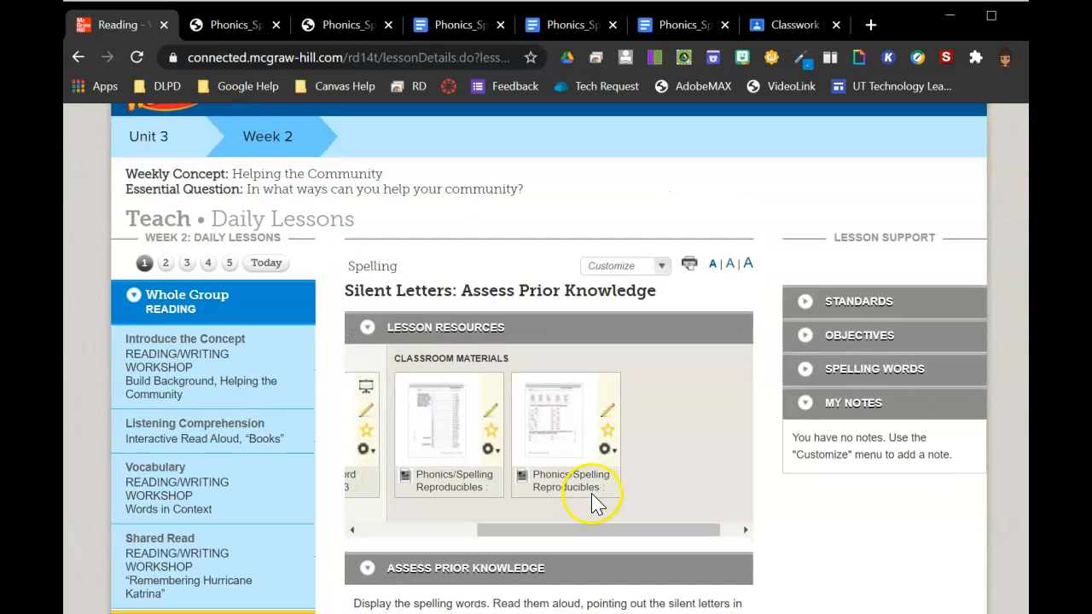
pyautogui.click(607, 450)
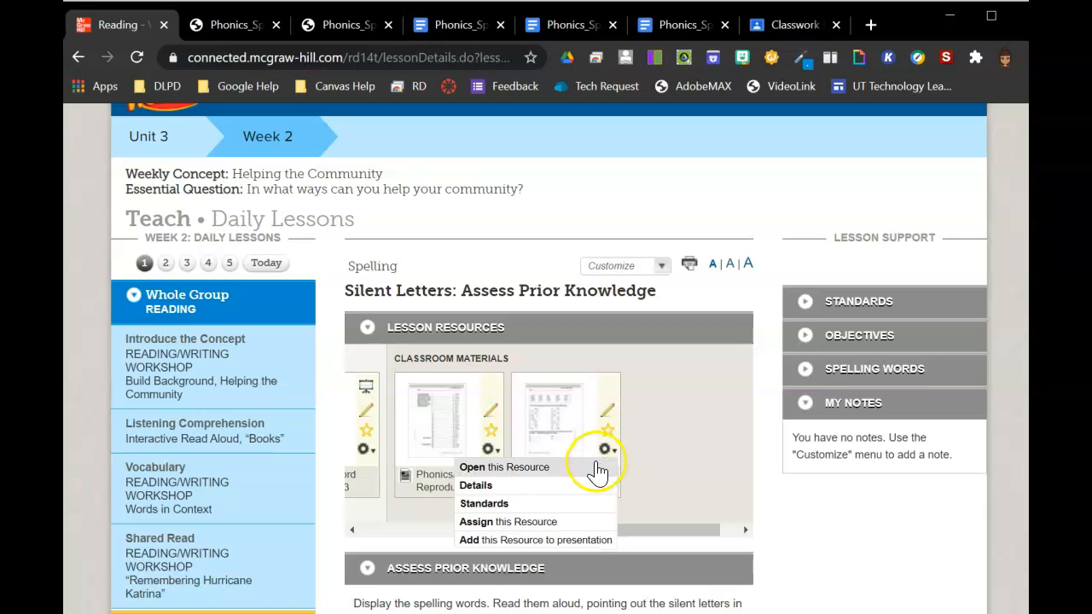
pyautogui.click(669, 450)
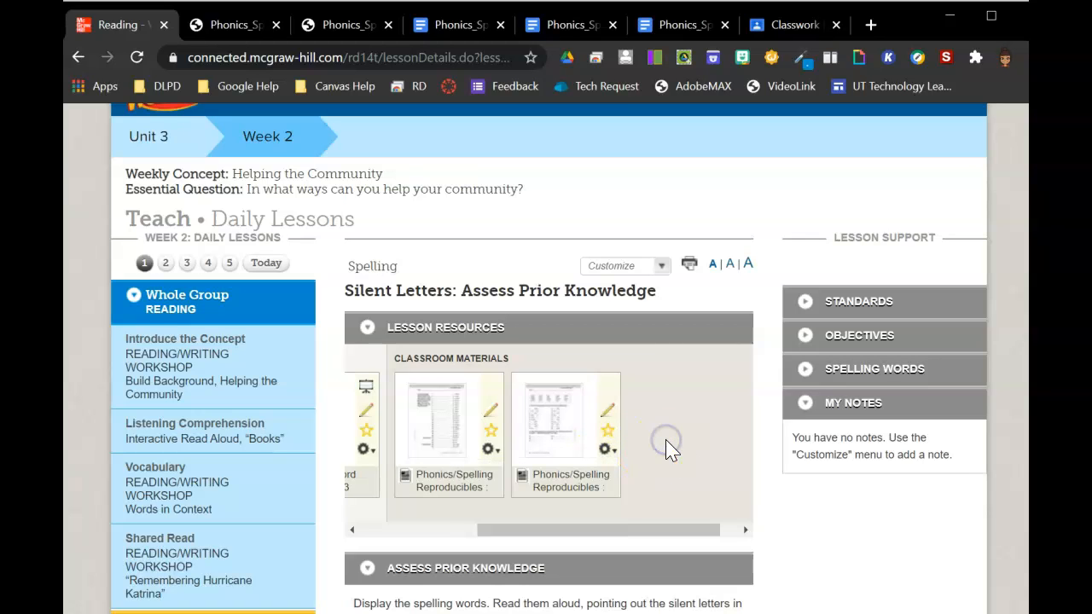